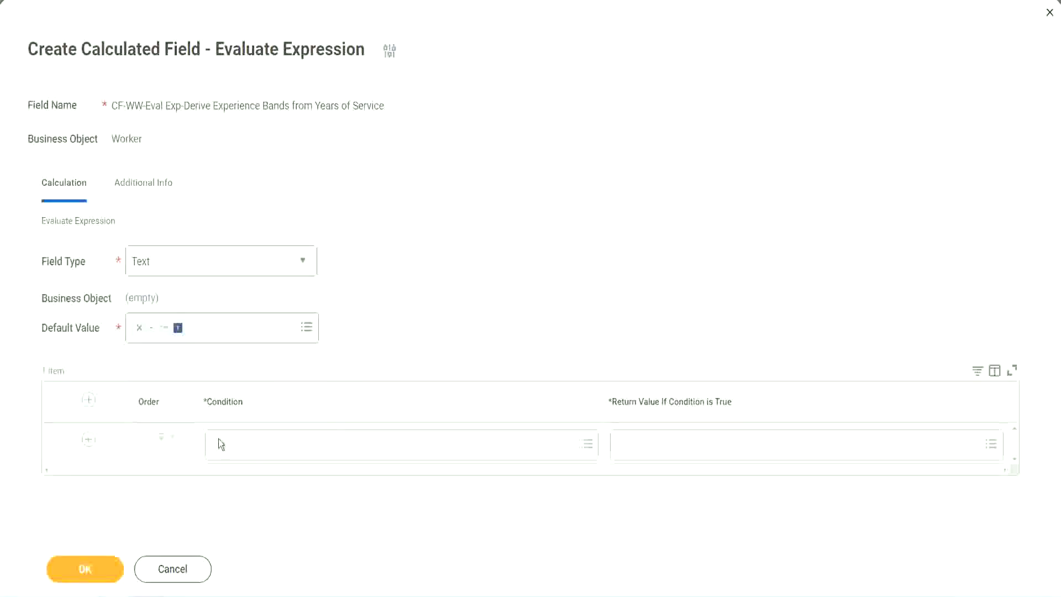
# - Select and copy the full CF 0-to-7-years length-of-service field name from line 13 of the notes
pyautogui.click(250, 445)
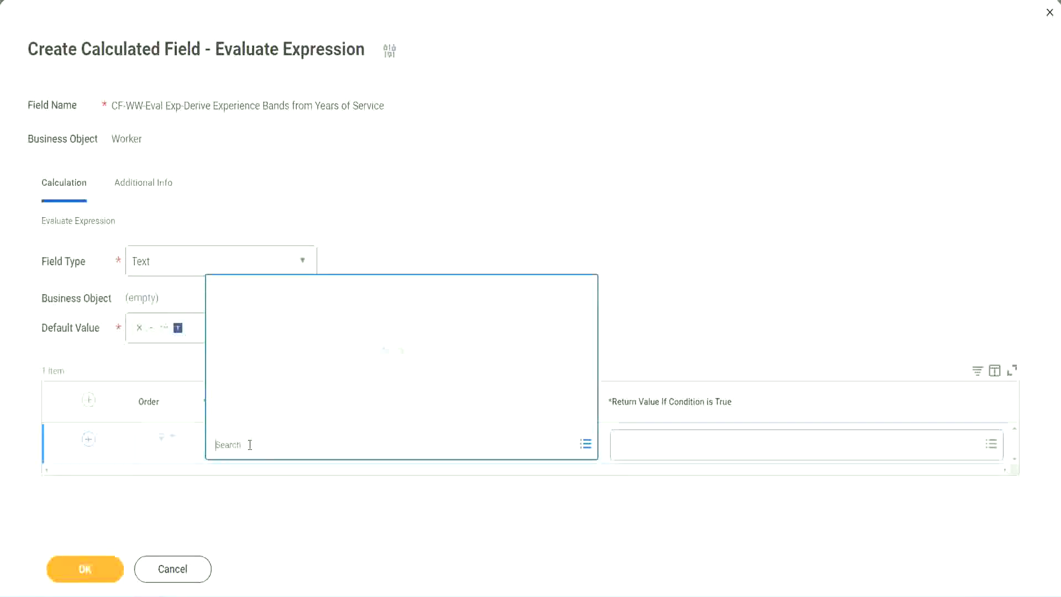
pyautogui.click(406, 245)
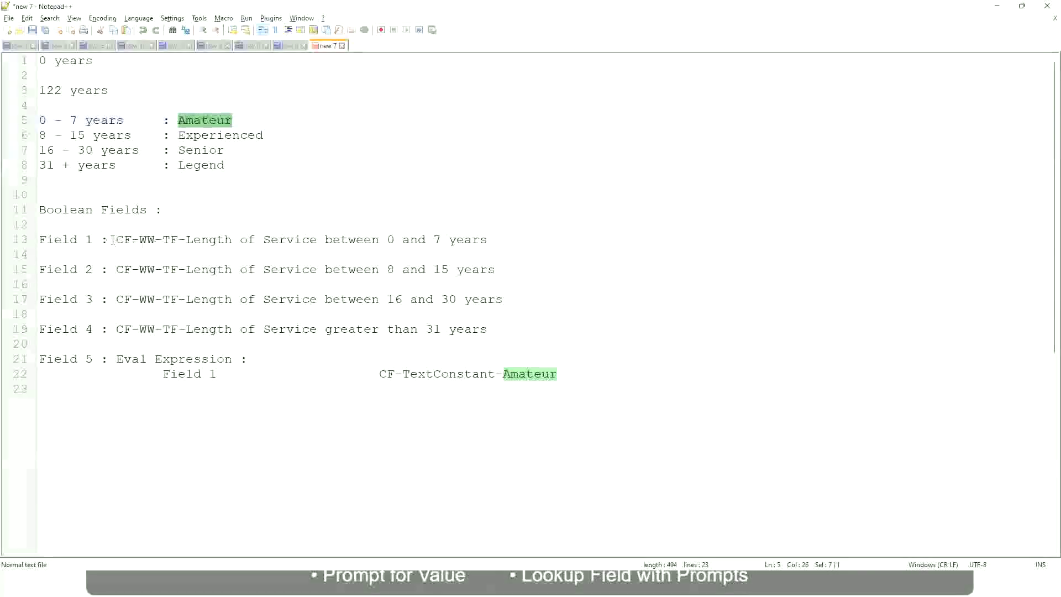
pyautogui.doubleClick(121, 239)
pyautogui.moveTo(184, 240); pyautogui.dragTo(489, 242)
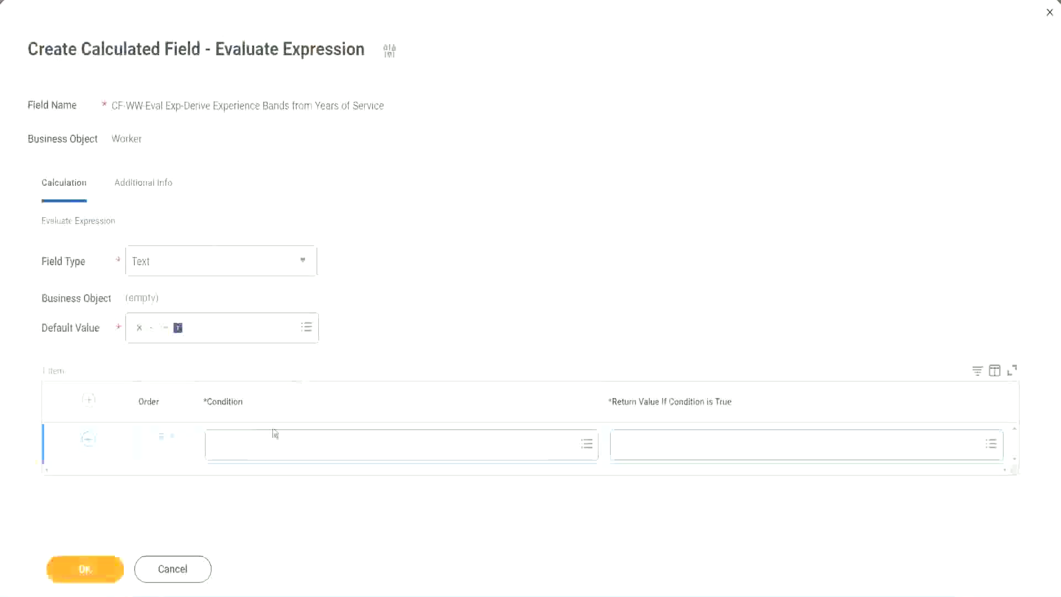
# - Search the pasted name and set condition one to CF-WW-TF-Length of Service between 0 and 7 years
pyautogui.click(270, 449)
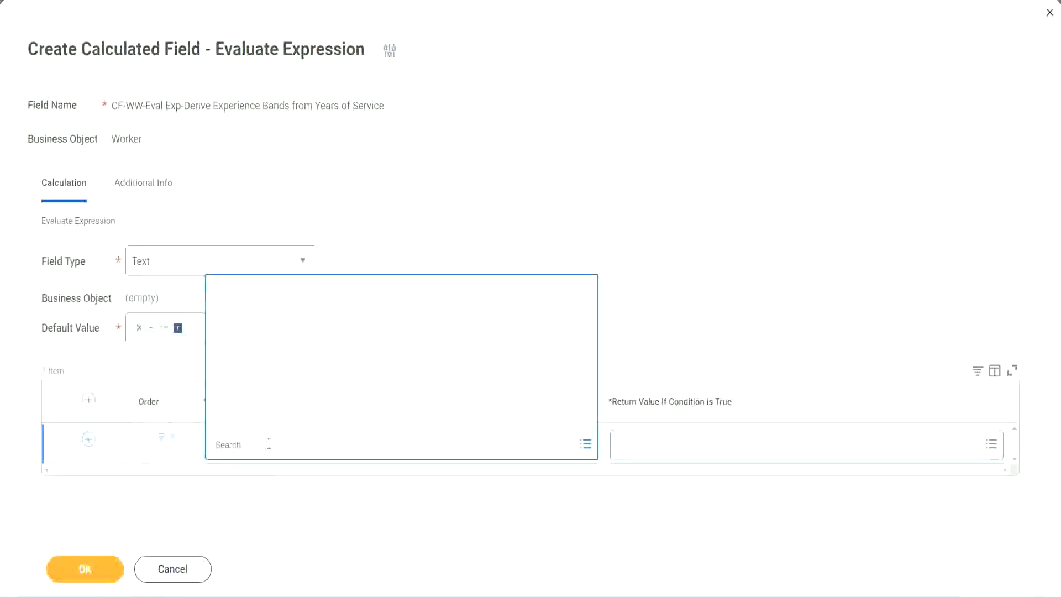
pyautogui.write('CF-WW-TF-Length of Service between 0 and 7 years')
pyautogui.press('Return')
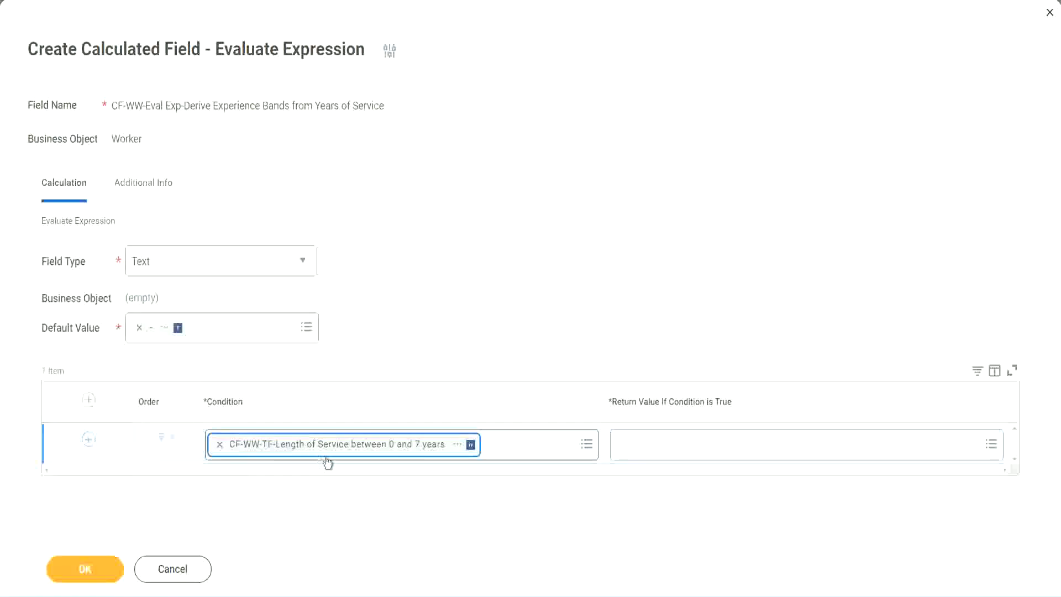
pyautogui.click(489, 308)
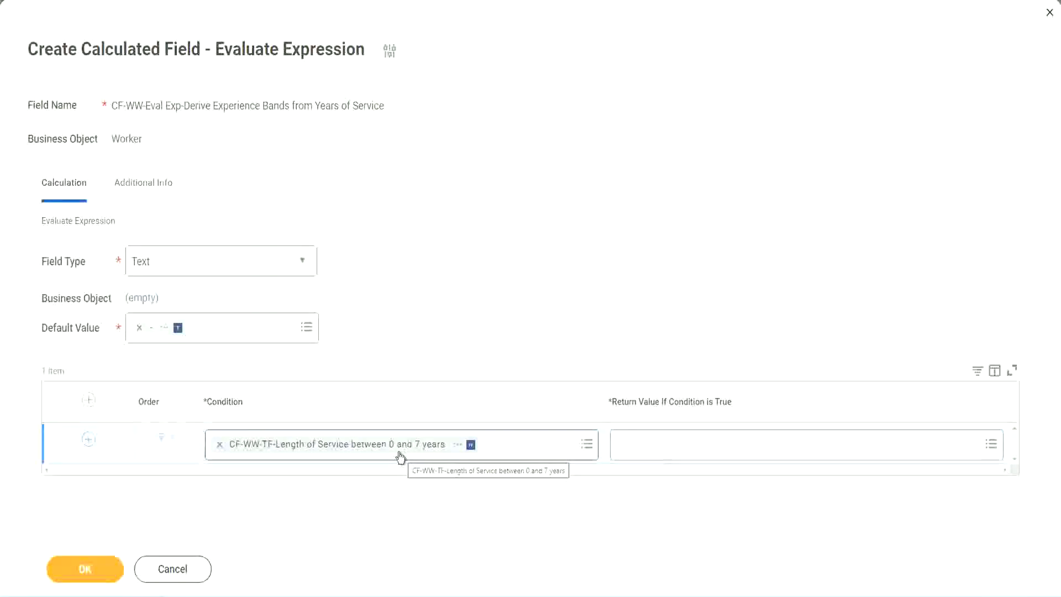
pyautogui.click(687, 448)
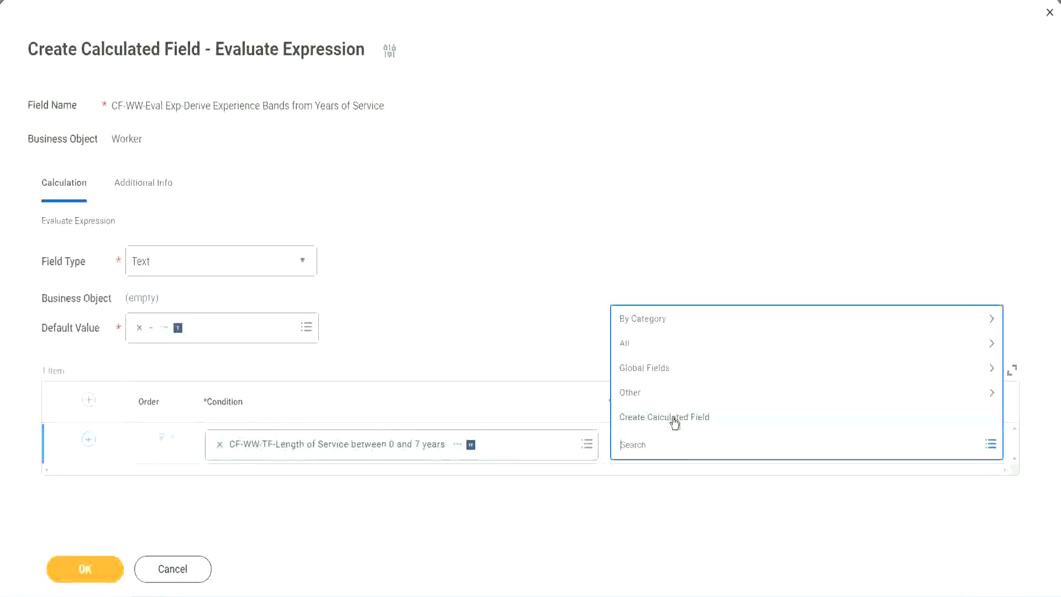
pyautogui.click(613, 271)
pyautogui.click(638, 450)
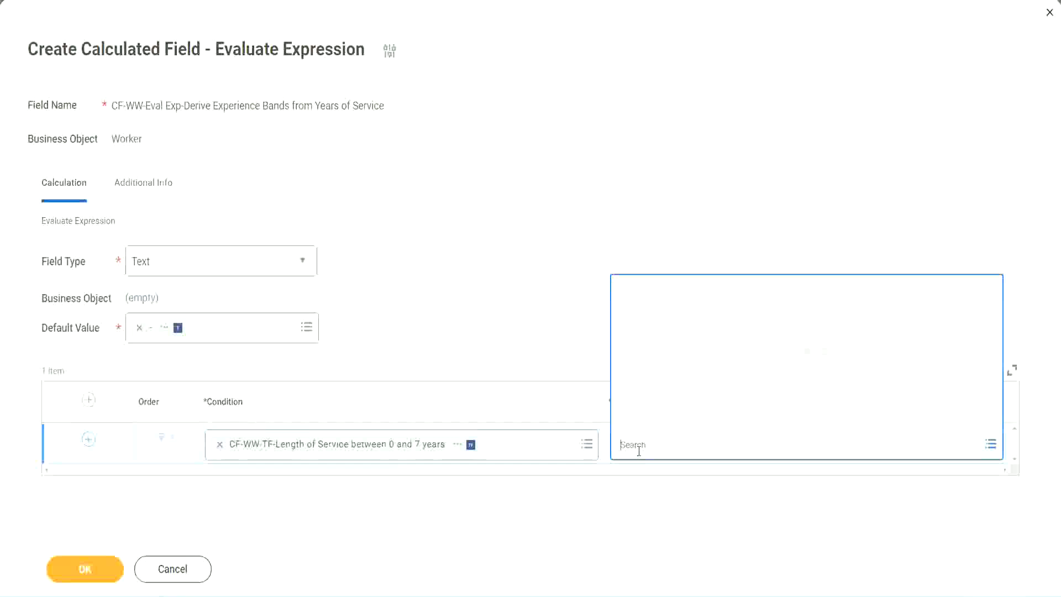
pyautogui.write('Amaterue')
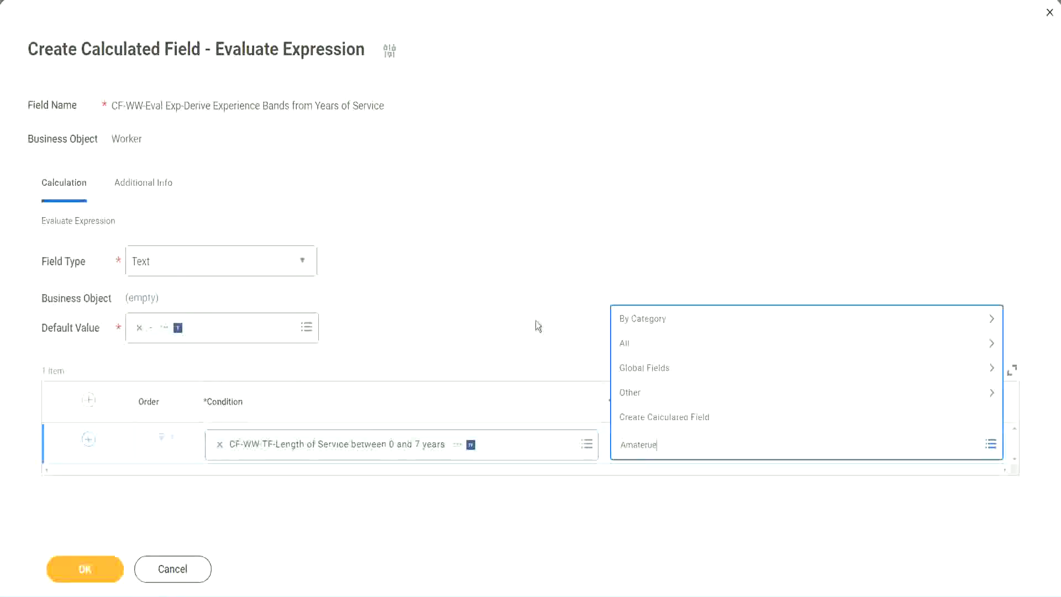
pyautogui.click(536, 321)
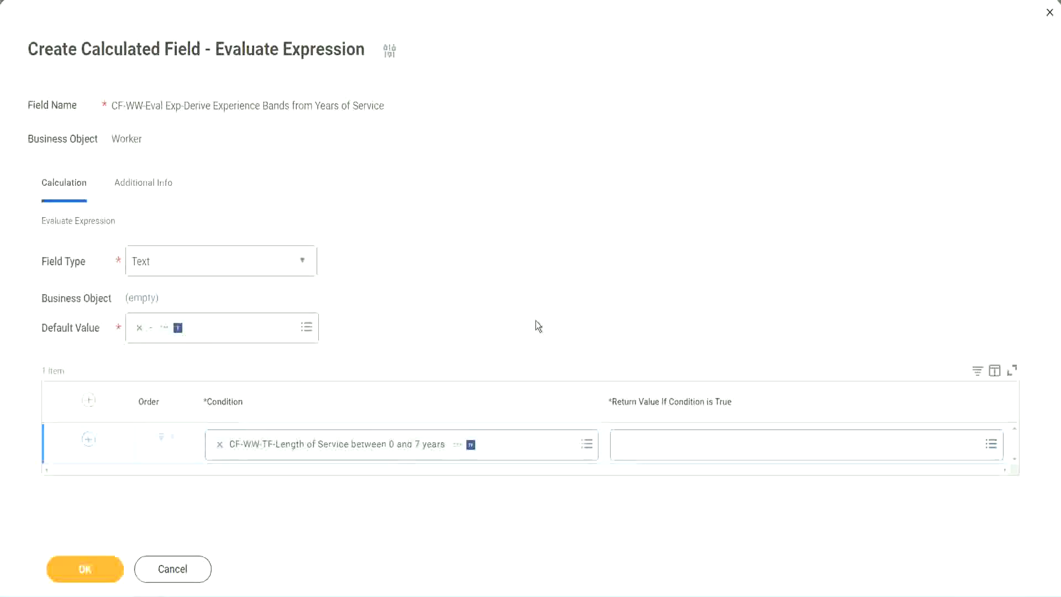
pyautogui.click(668, 452)
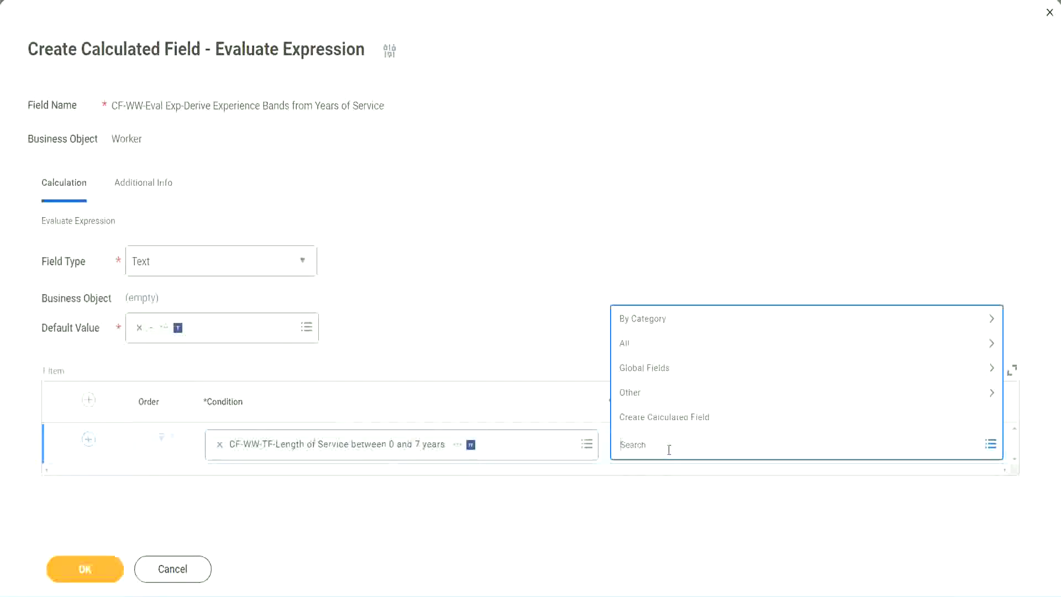
pyautogui.click(535, 321)
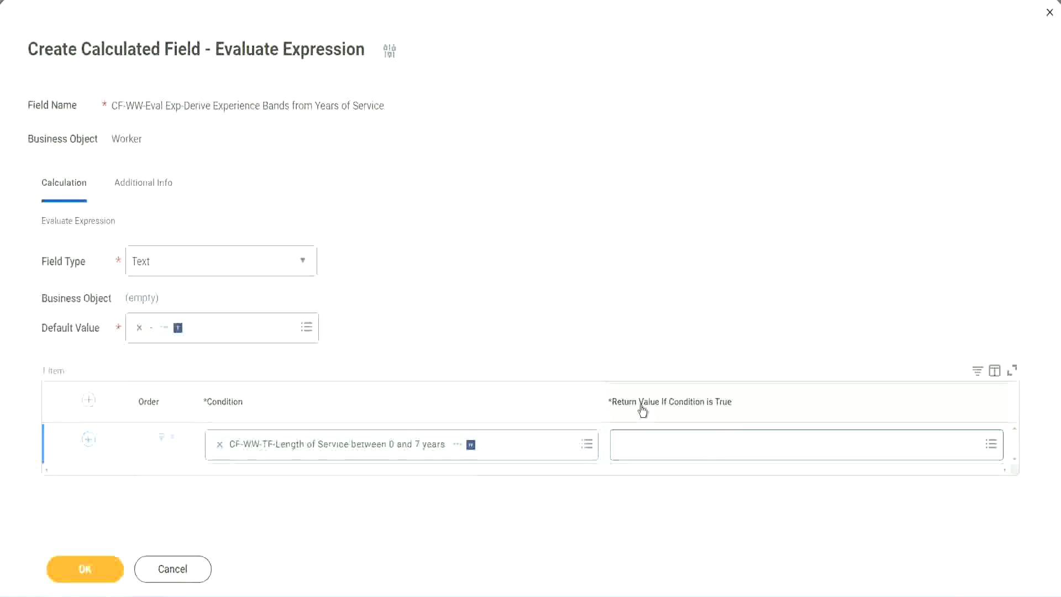
pyautogui.click(687, 445)
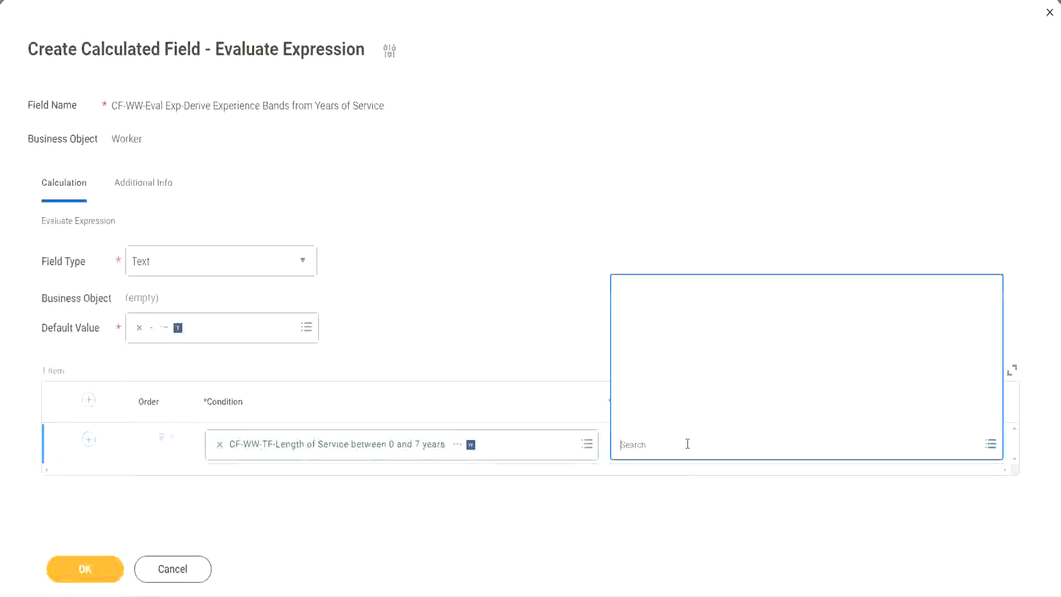
# - Create a new calculated field for the return value, named CF-WW-TC-Amateur
pyautogui.click(679, 422)
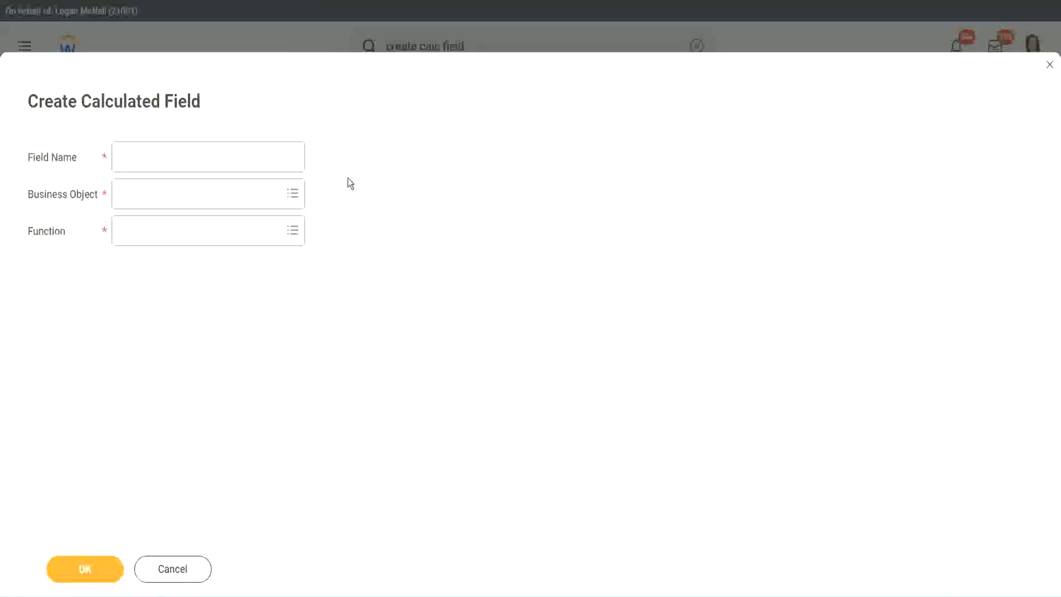
pyautogui.click(132, 158)
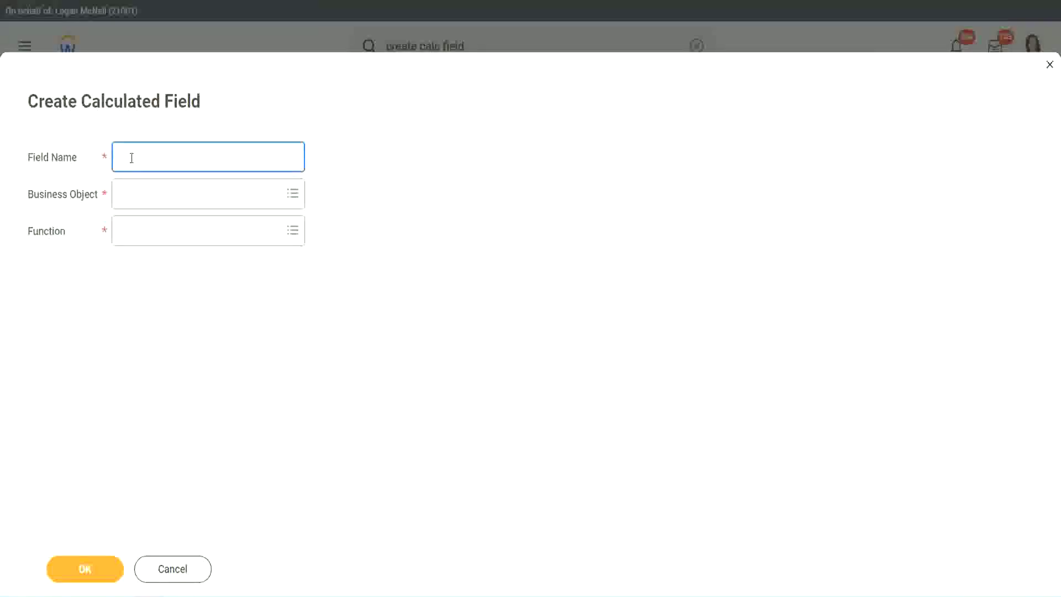
pyautogui.write('CFT')
pyautogui.write('C-Am')
pyautogui.write('ate')
pyautogui.write('ur')
pyautogui.click(131, 156)
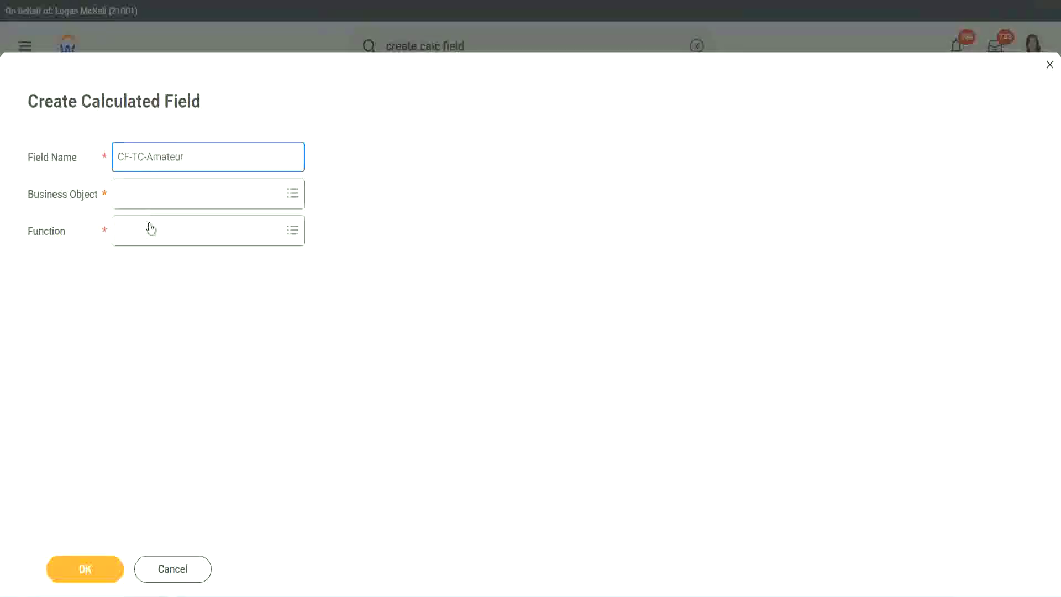
pyautogui.write('WW')
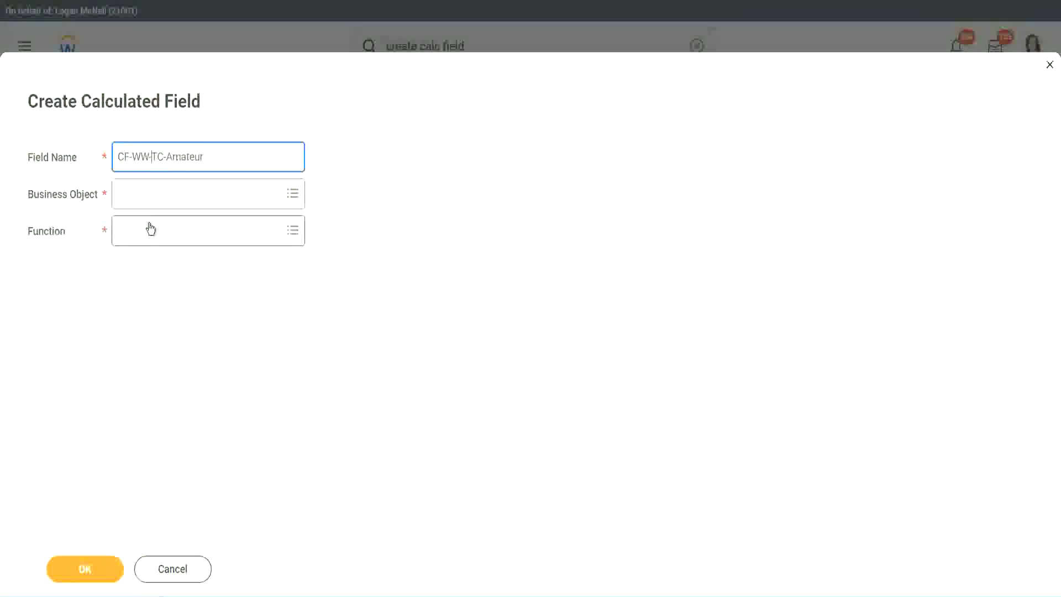
pyautogui.click(150, 198)
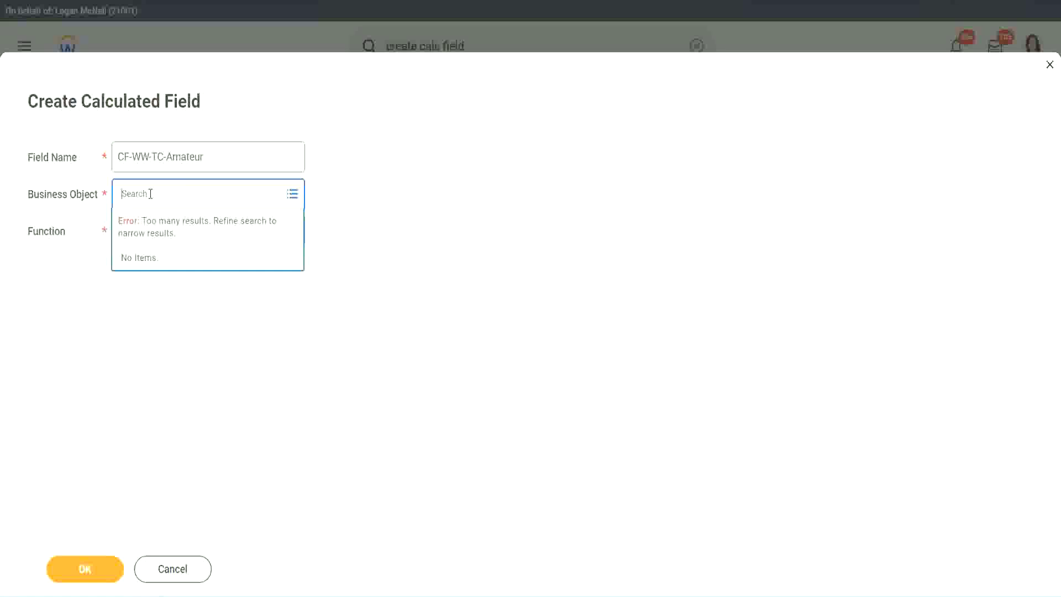
pyautogui.write('worker')
# - Set the new field's business object to Global
pyautogui.press('BackSpace')
pyautogui.press('BackSpace')
pyautogui.press('BackSpace')
pyautogui.press('BackSpace')
pyautogui.press('BackSpace')
pyautogui.press('BackSpace')
pyautogui.write('global')
pyautogui.press('Return')
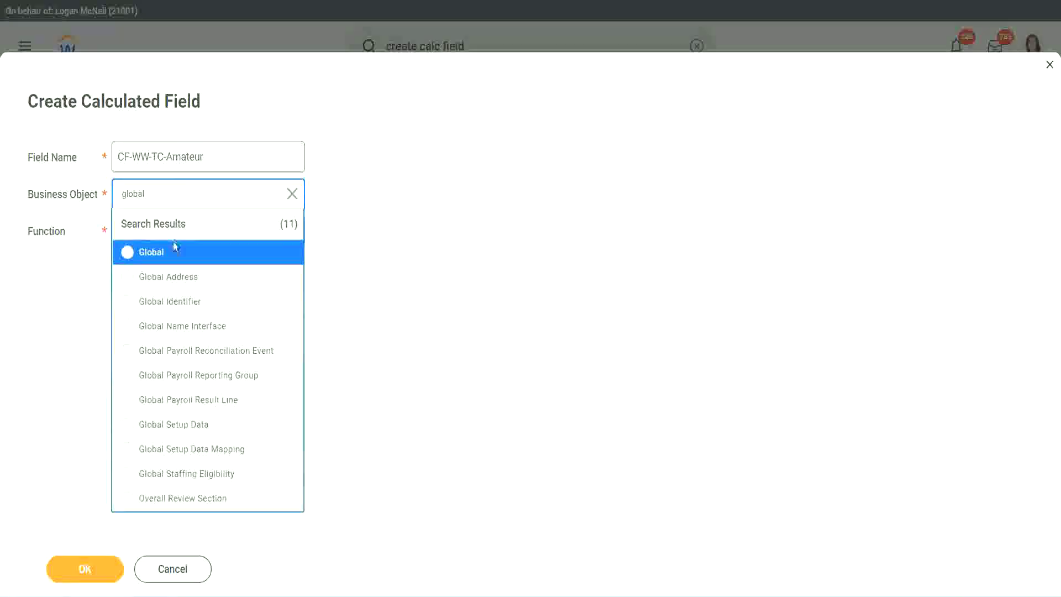
pyautogui.click(166, 257)
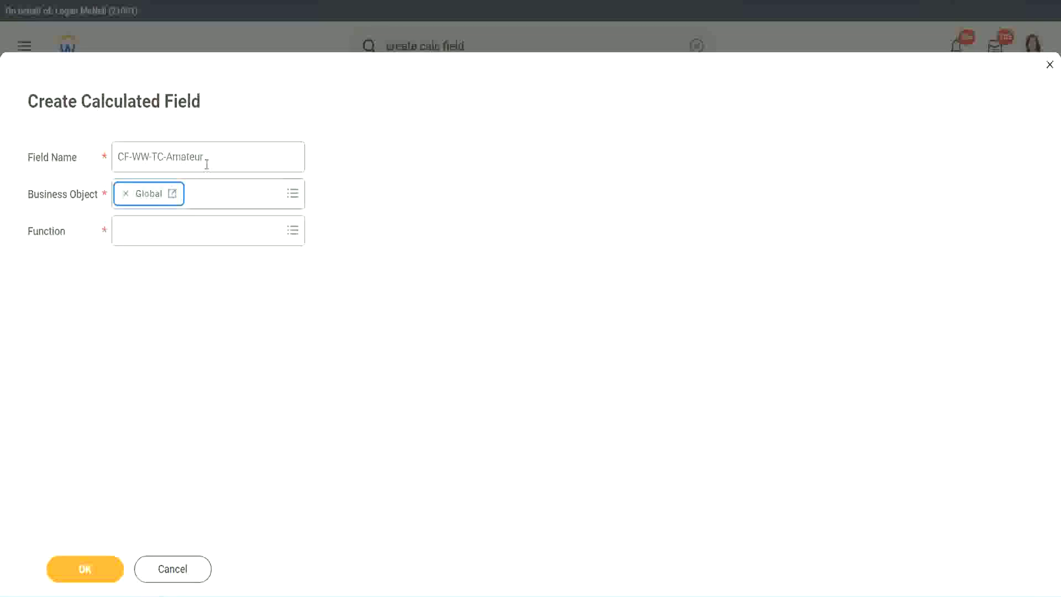
# - Adjust the field name text so it reads CF-WW-TC-Amateur
pyautogui.tripleClick(273, 150)
pyautogui.click(230, 161)
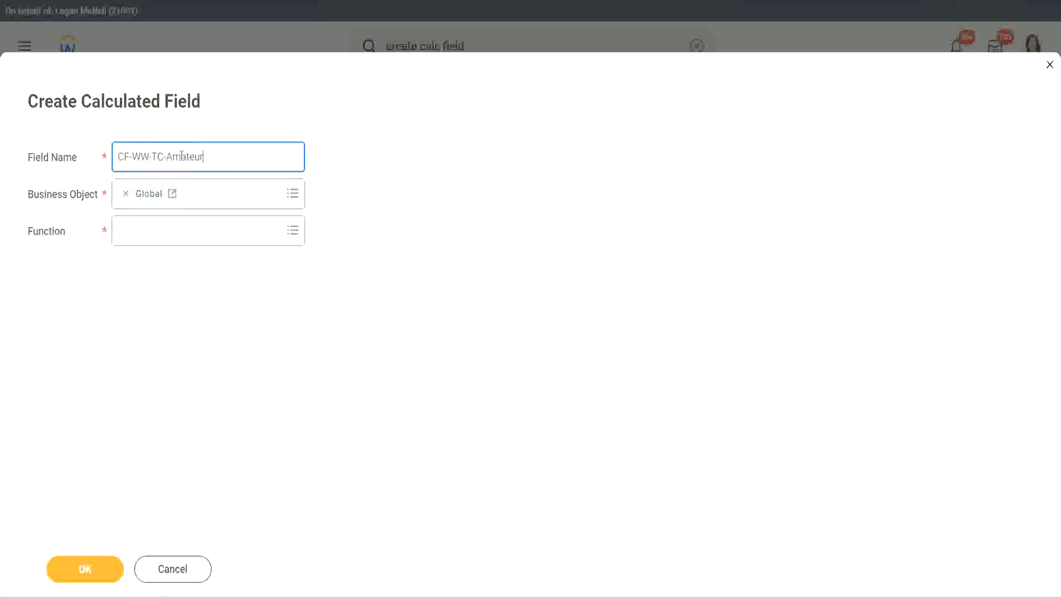
pyautogui.doubleClick(209, 154)
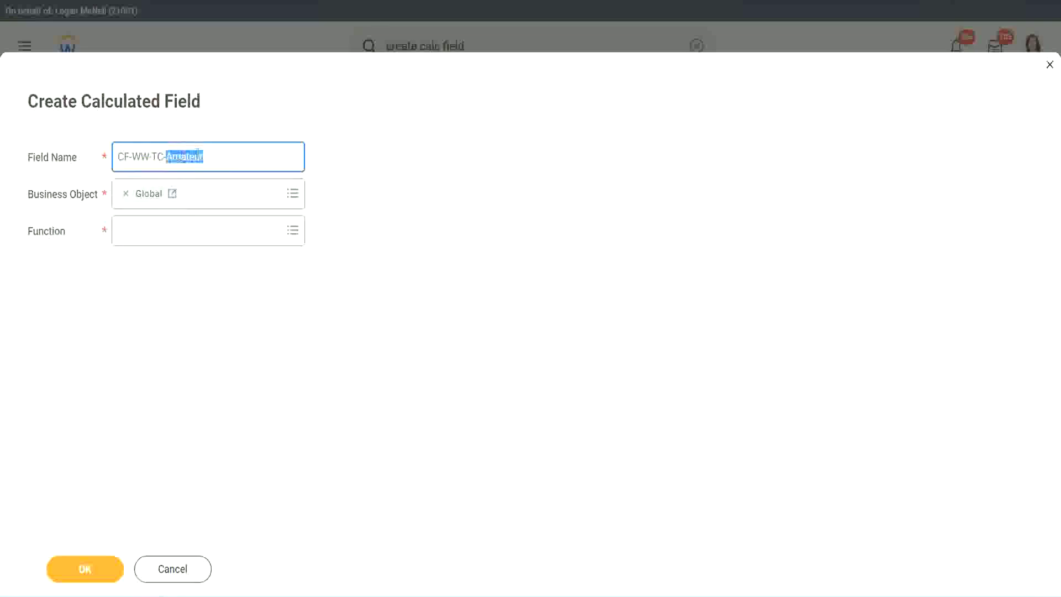
pyautogui.click(219, 155)
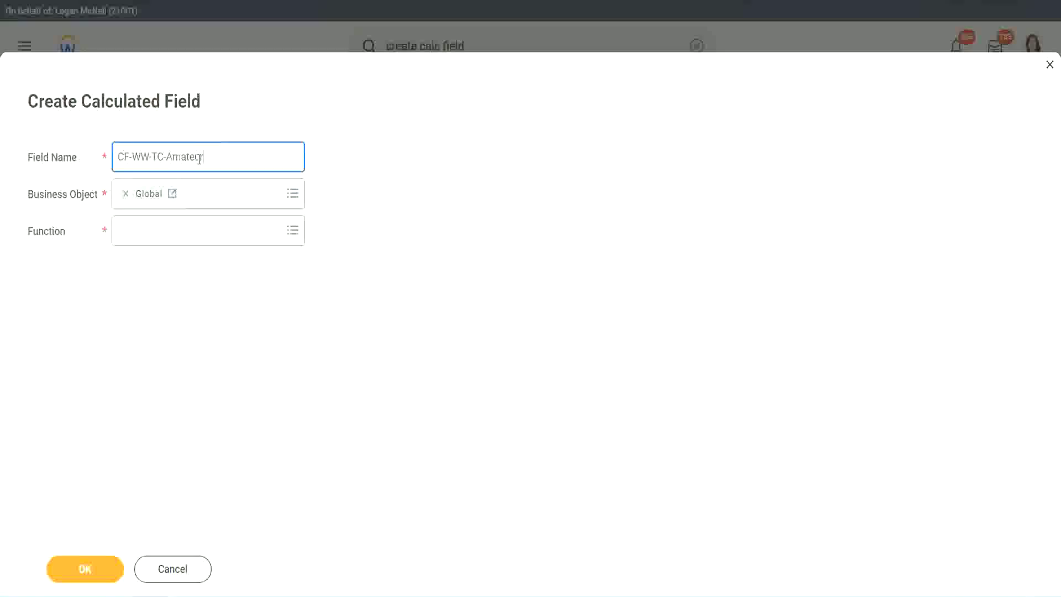
pyautogui.doubleClick(199, 158)
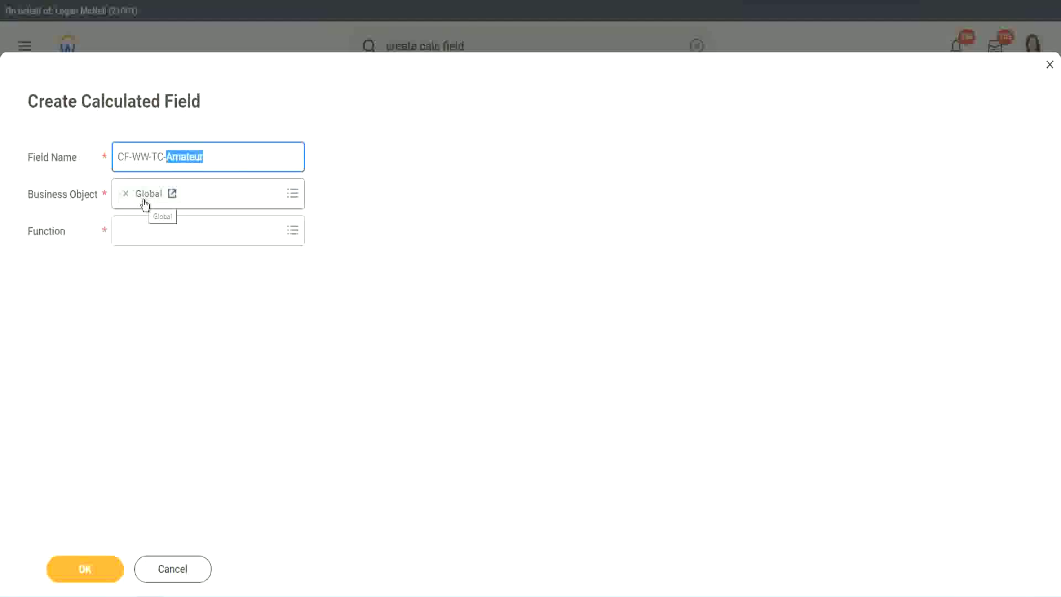
# - Choose the Text Constant function, confirm, and enter Amateur as the constant value
pyautogui.click(147, 231)
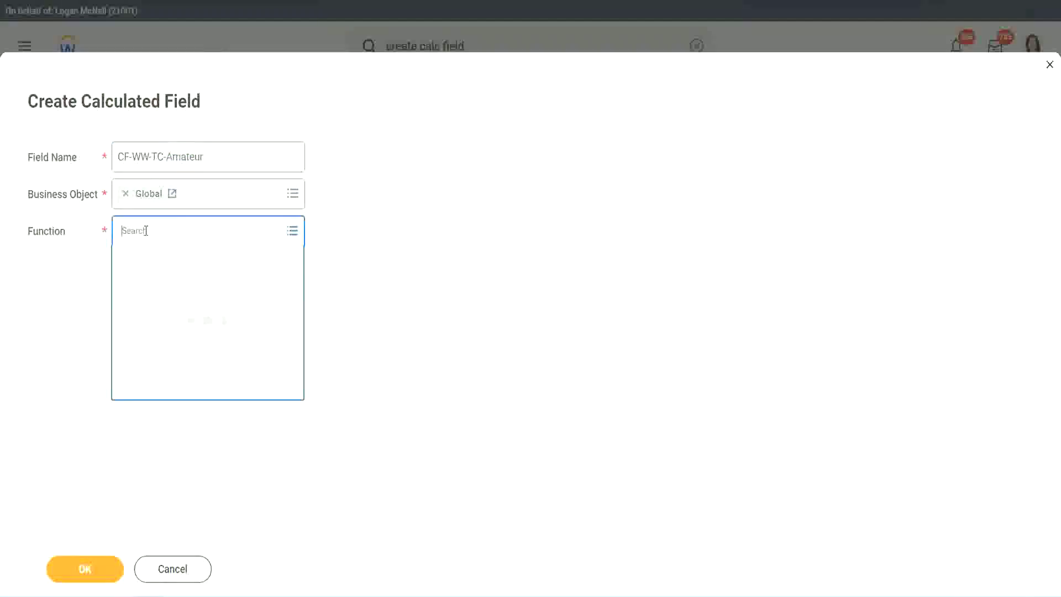
pyautogui.write('text const')
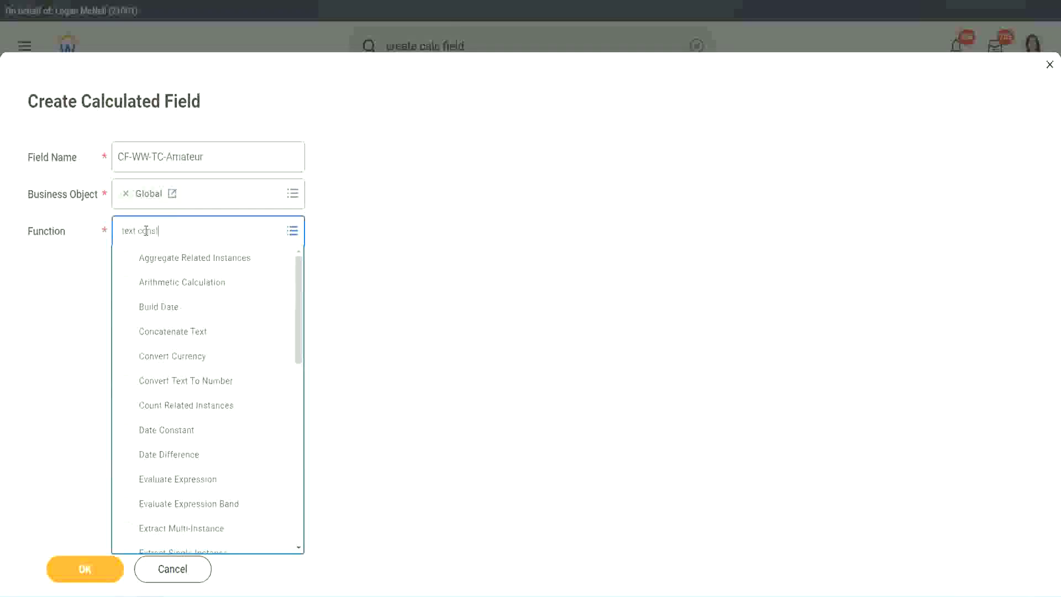
pyautogui.press('Return')
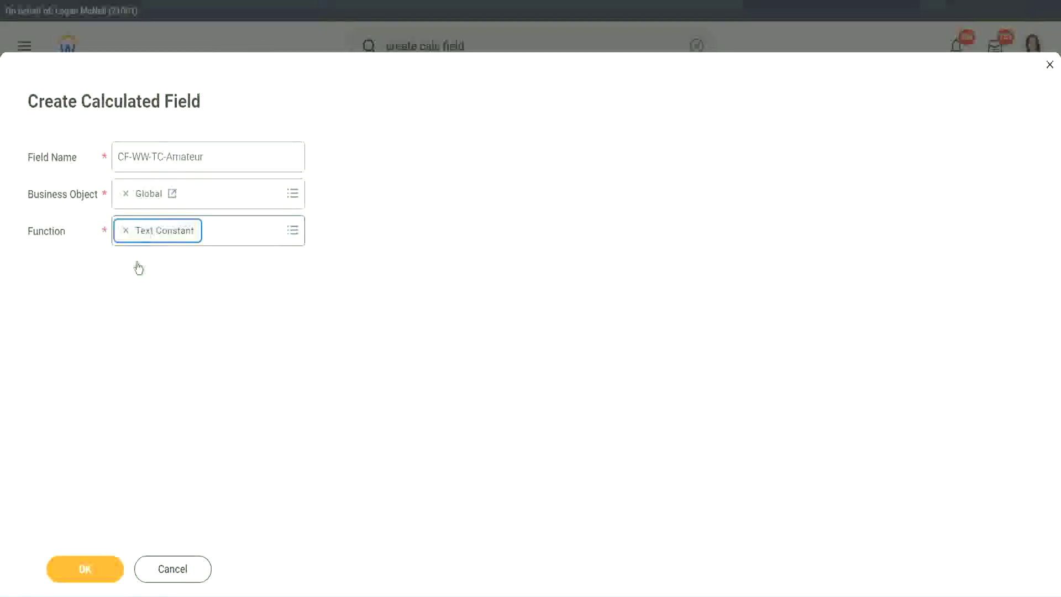
pyautogui.click(90, 580)
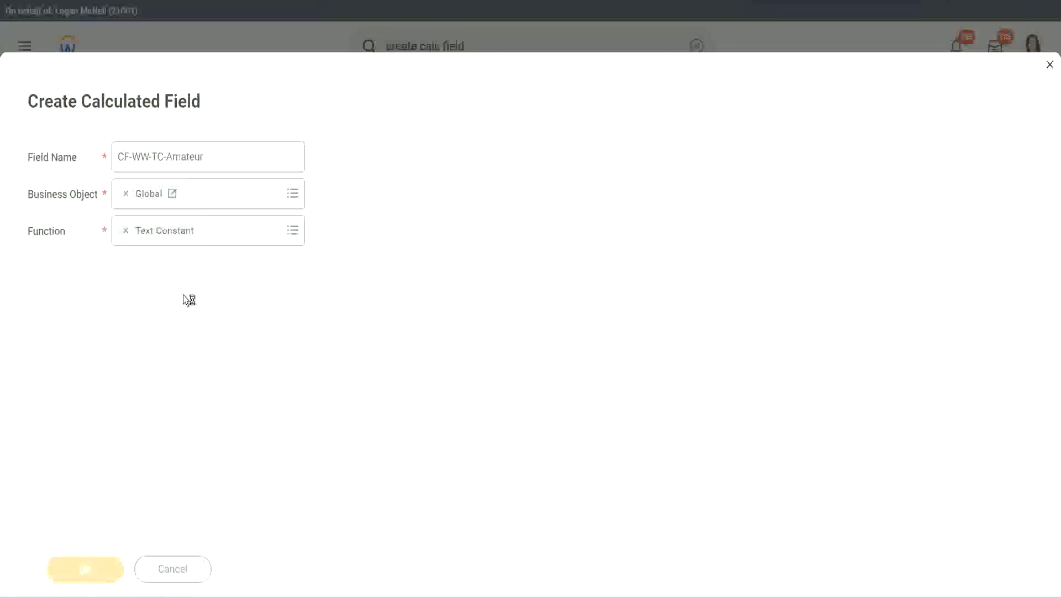
pyautogui.click(152, 305)
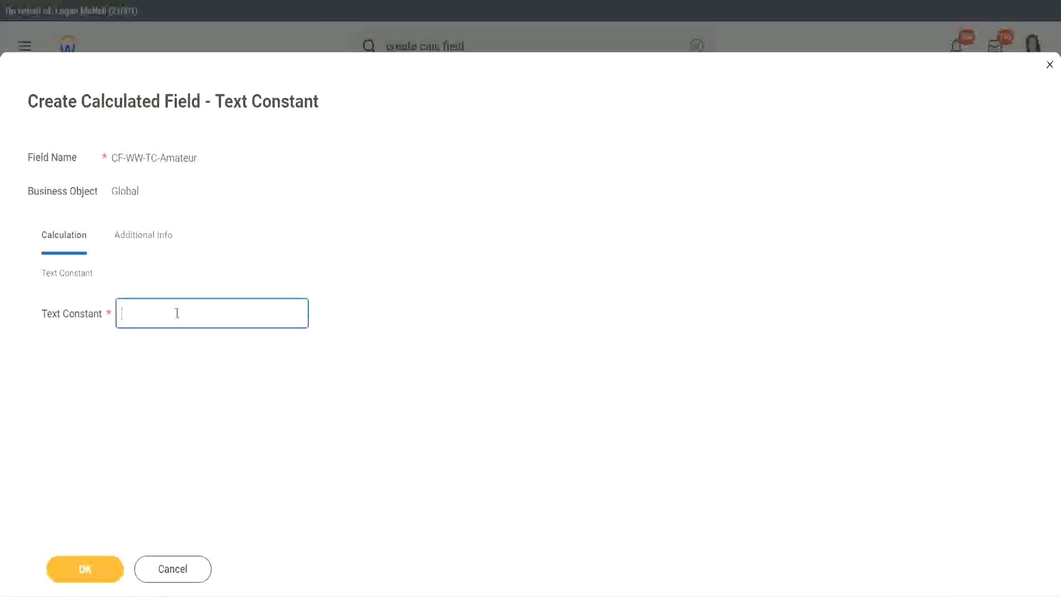
pyautogui.write('Amateur')
# - Save the Amateur constant, copy its name as row one's return value, and add a row
pyautogui.click(84, 570)
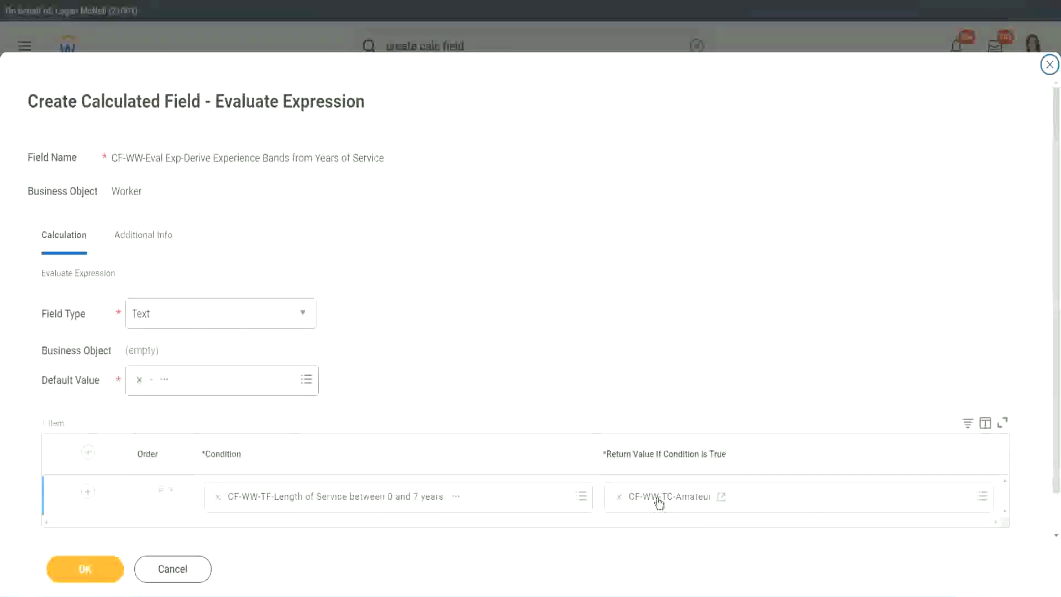
pyautogui.rightClick(659, 500)
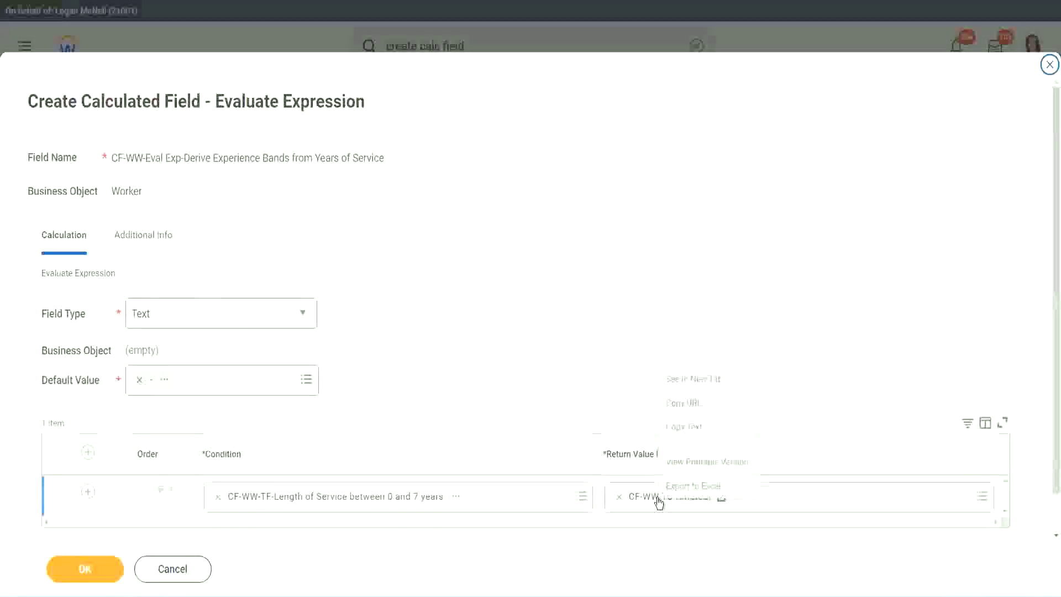
pyautogui.click(694, 428)
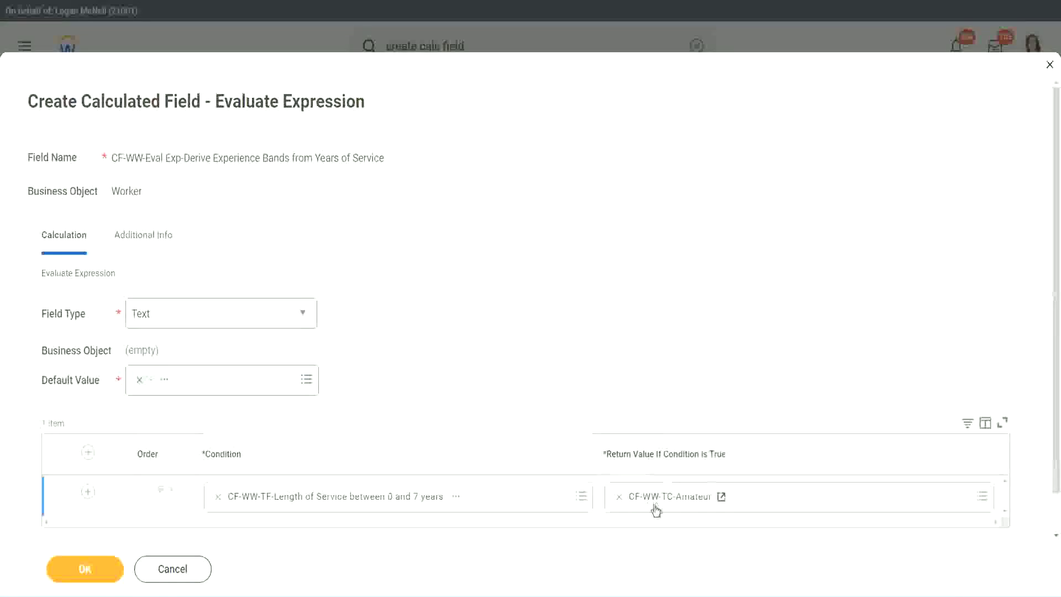
pyautogui.click(74, 497)
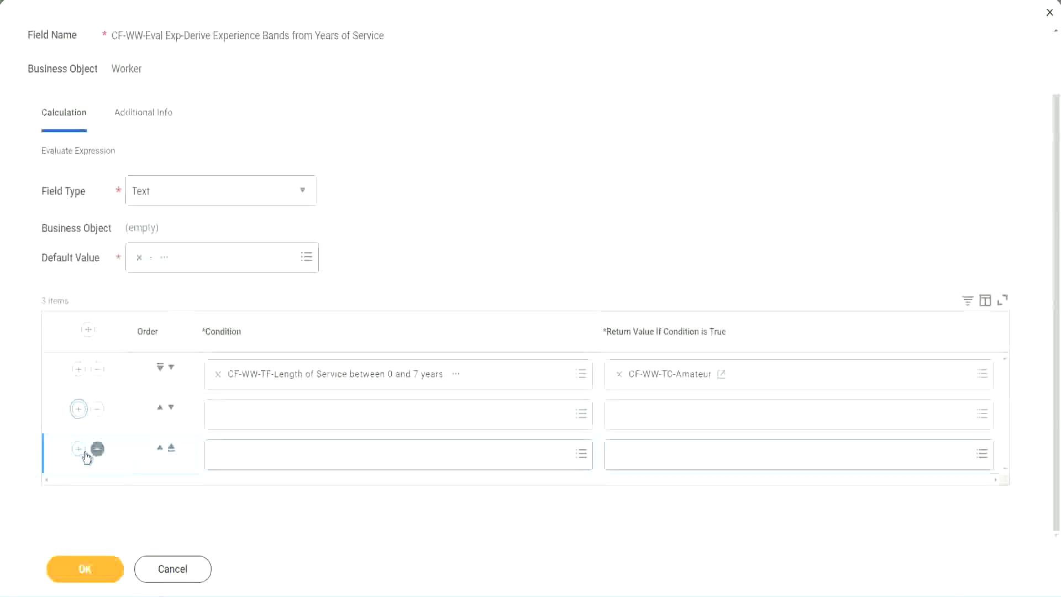
# - Set rows two to four to the 8–15, 16–30 and over-31-years cf-ww-tf service fields
pyautogui.click(260, 415)
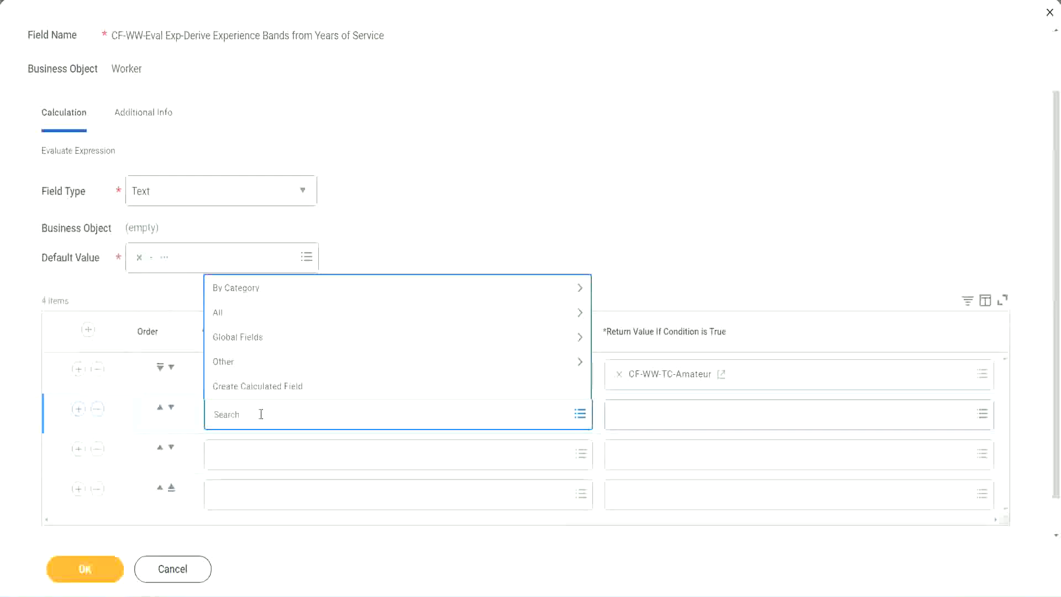
pyautogui.write('cf-ww-')
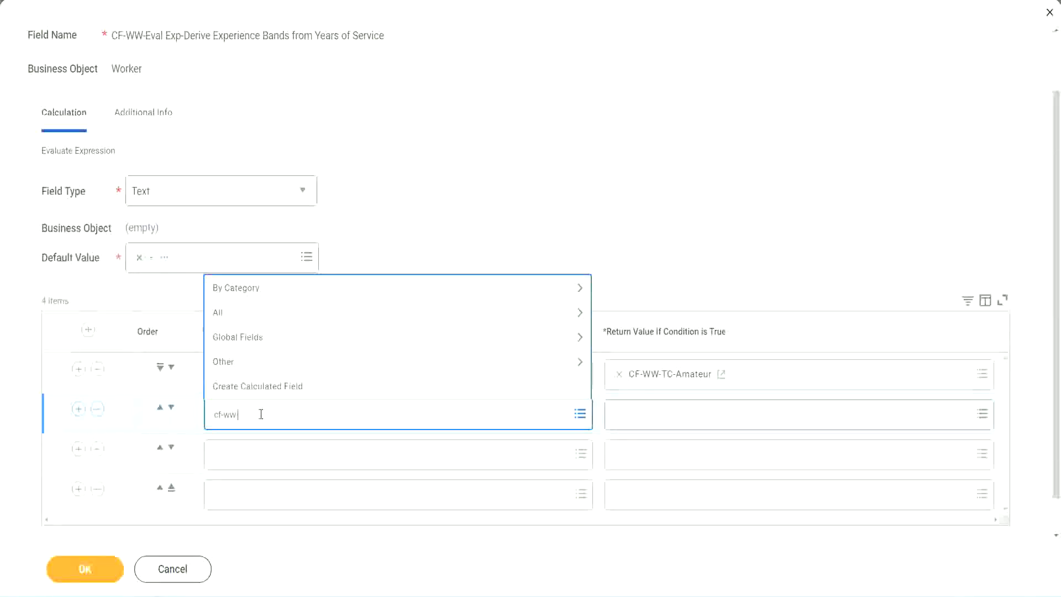
pyautogui.write('tf')
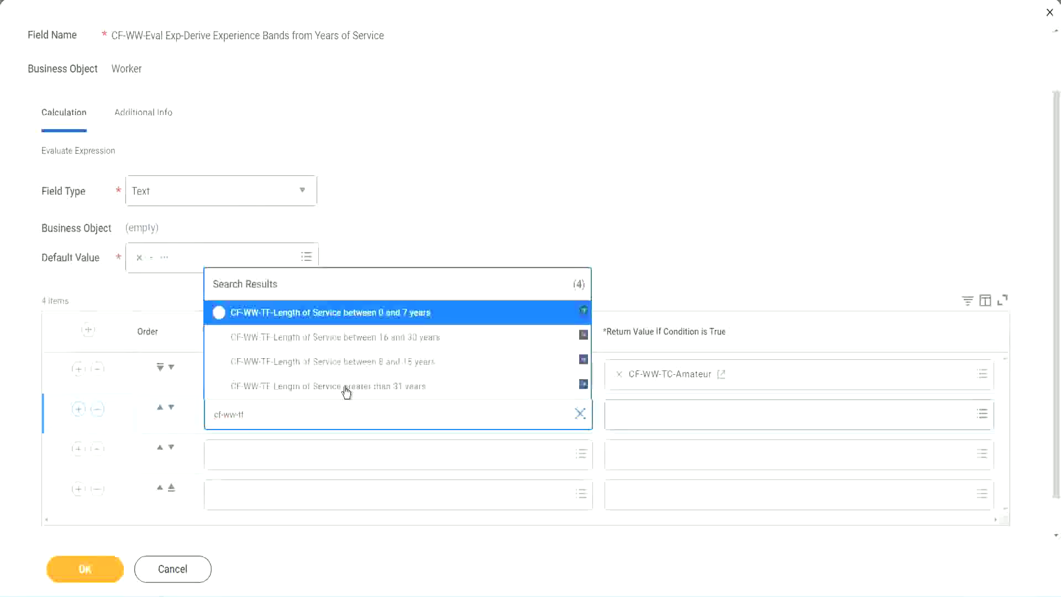
pyautogui.moveTo(332, 362)
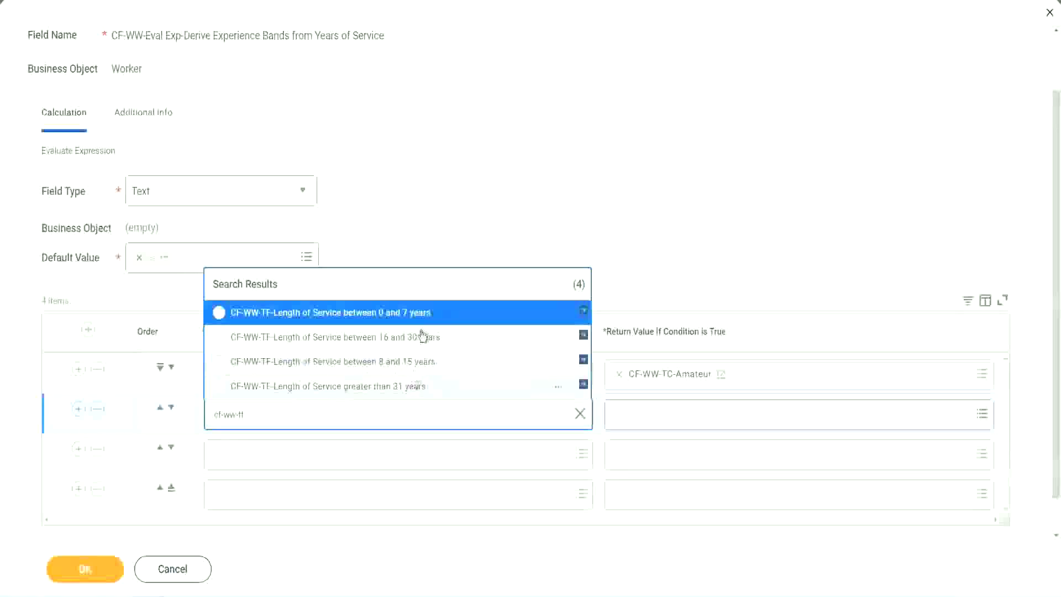
pyautogui.click(409, 365)
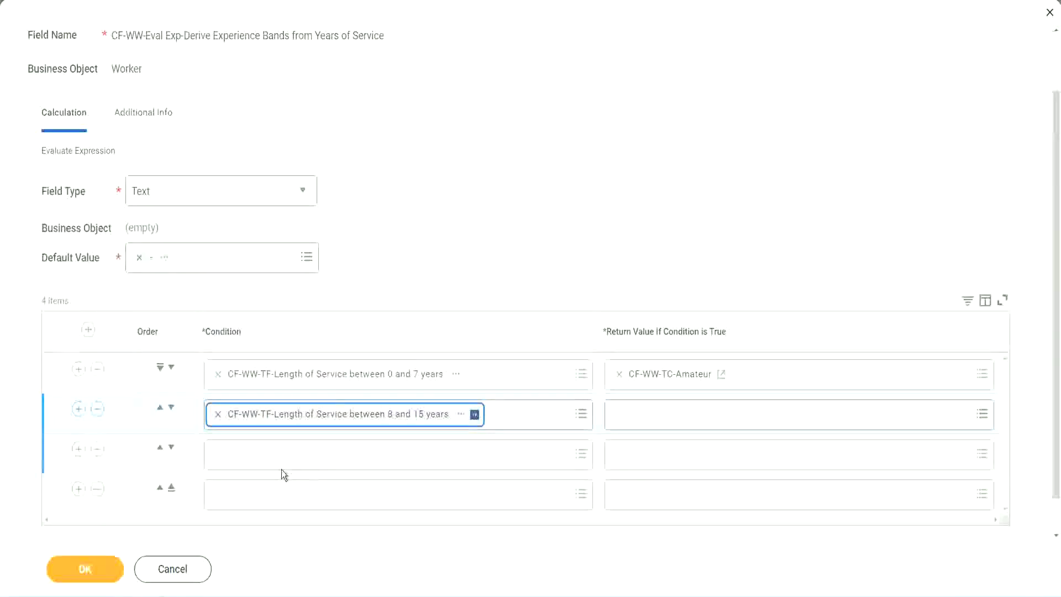
pyautogui.click(267, 454)
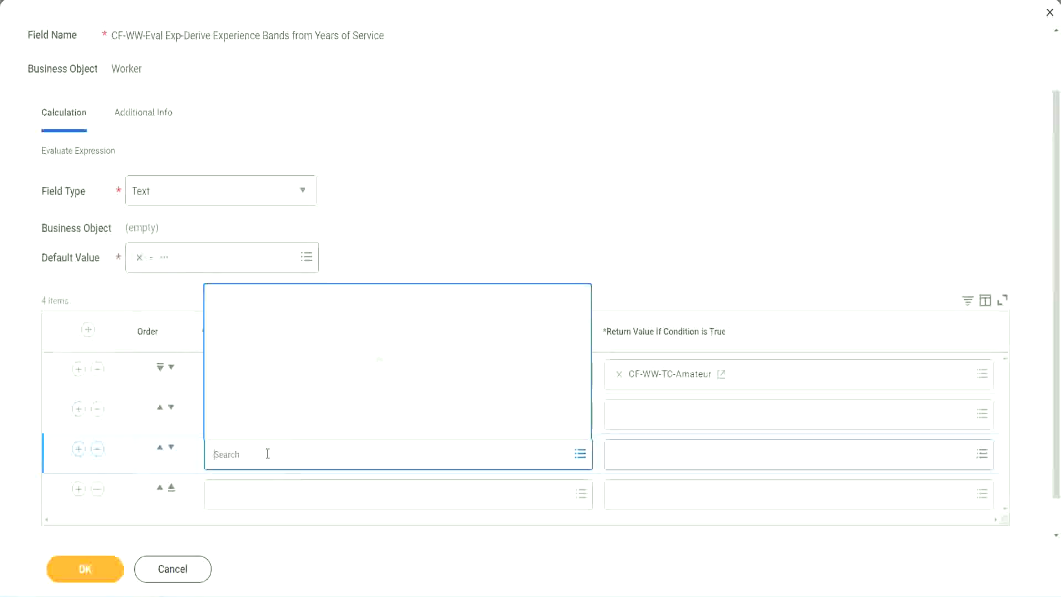
pyautogui.write('cf-ww')
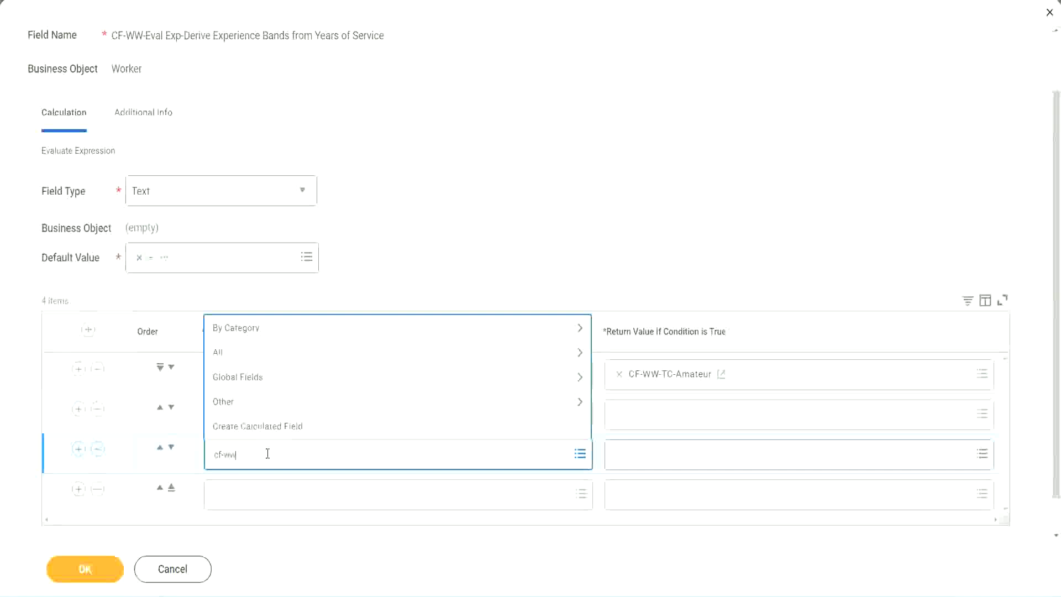
pyautogui.write('-tf')
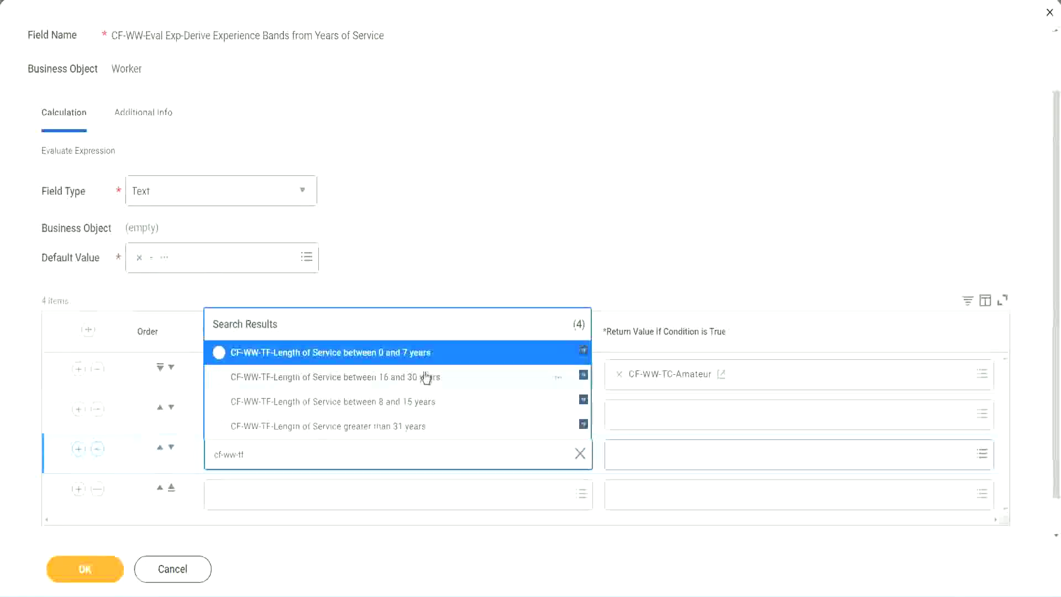
pyautogui.click(425, 378)
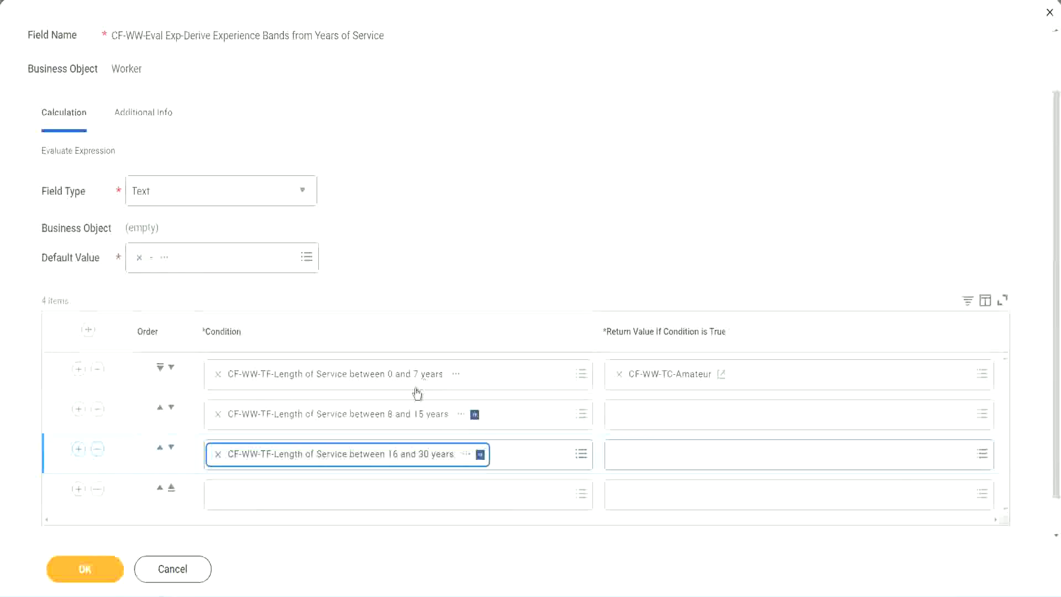
pyautogui.click(248, 495)
pyautogui.write('d')
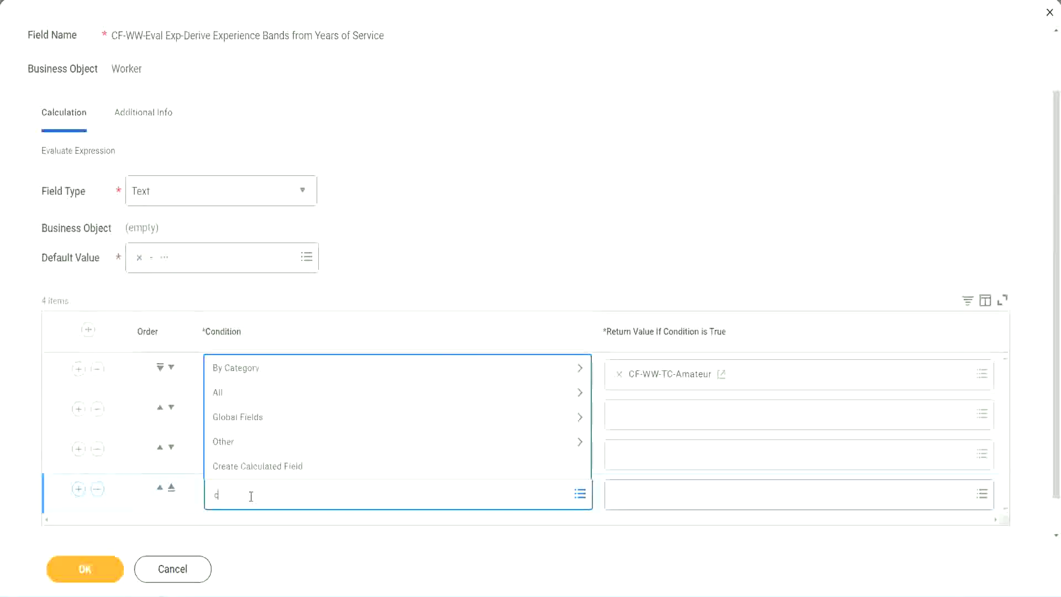
pyautogui.write('f-ww')
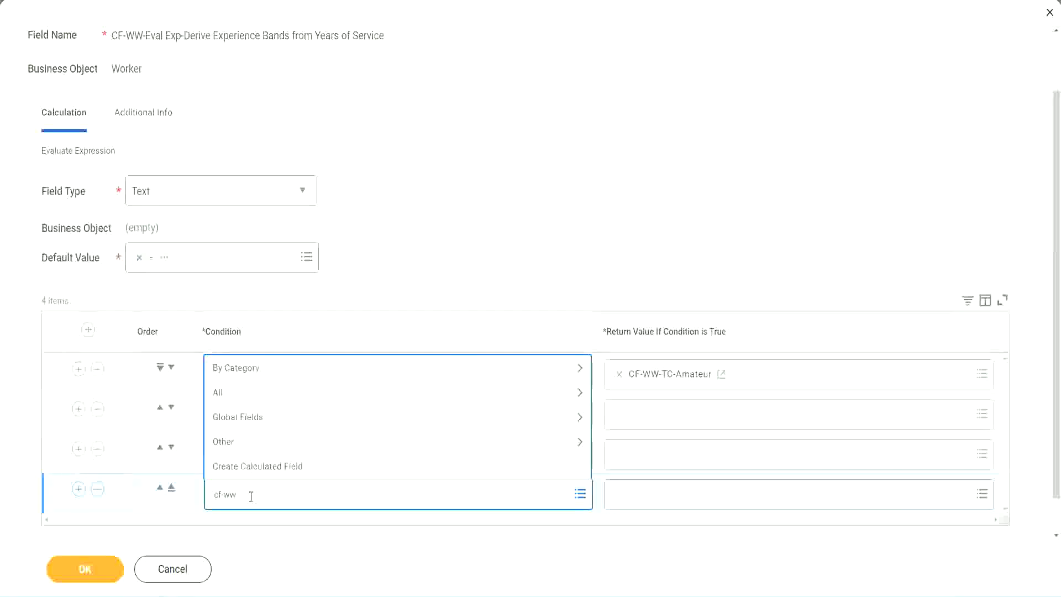
pyautogui.write(' tf 31')
pyautogui.press('Return')
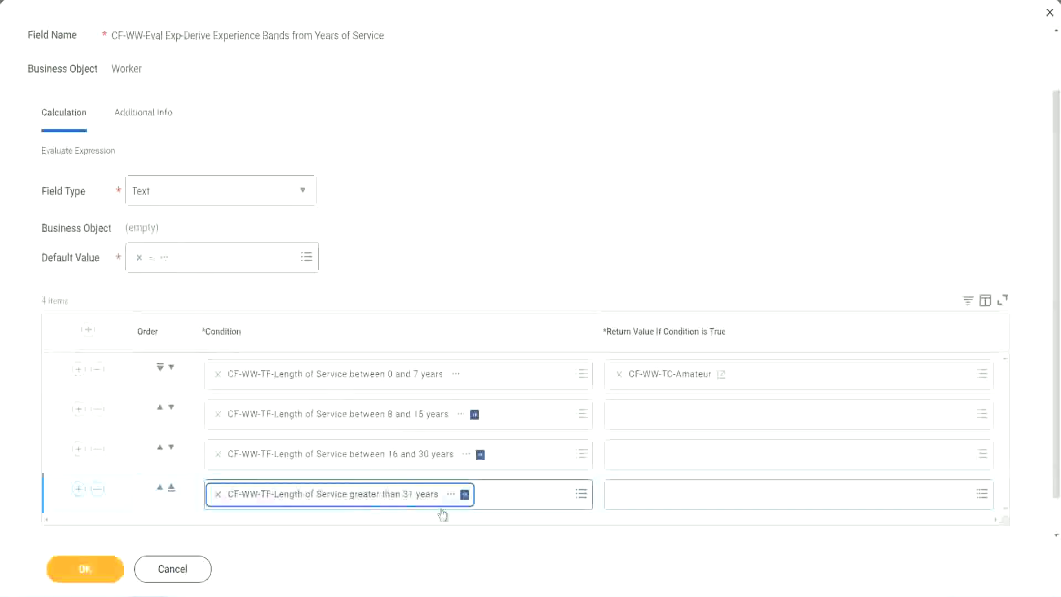
pyautogui.click(475, 234)
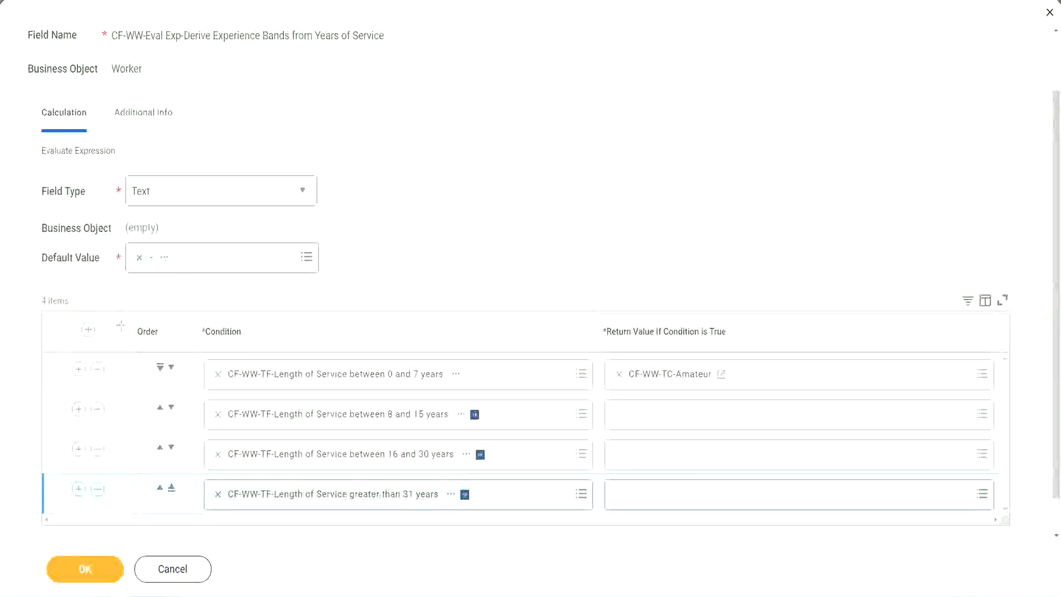
pyautogui.moveTo(120, 323); pyautogui.dragTo(119, 431)
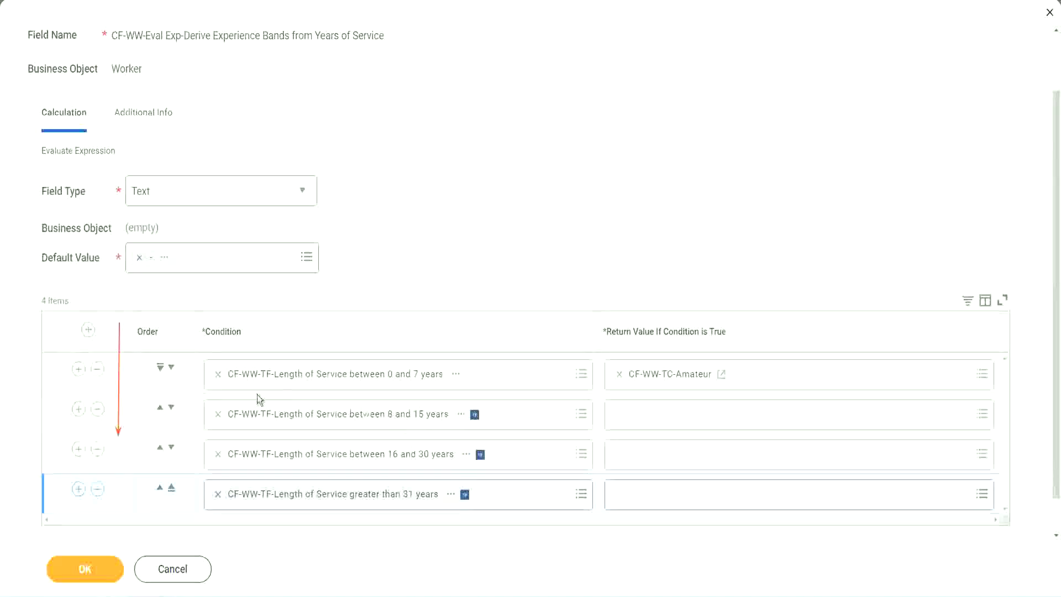
pyautogui.click(160, 409)
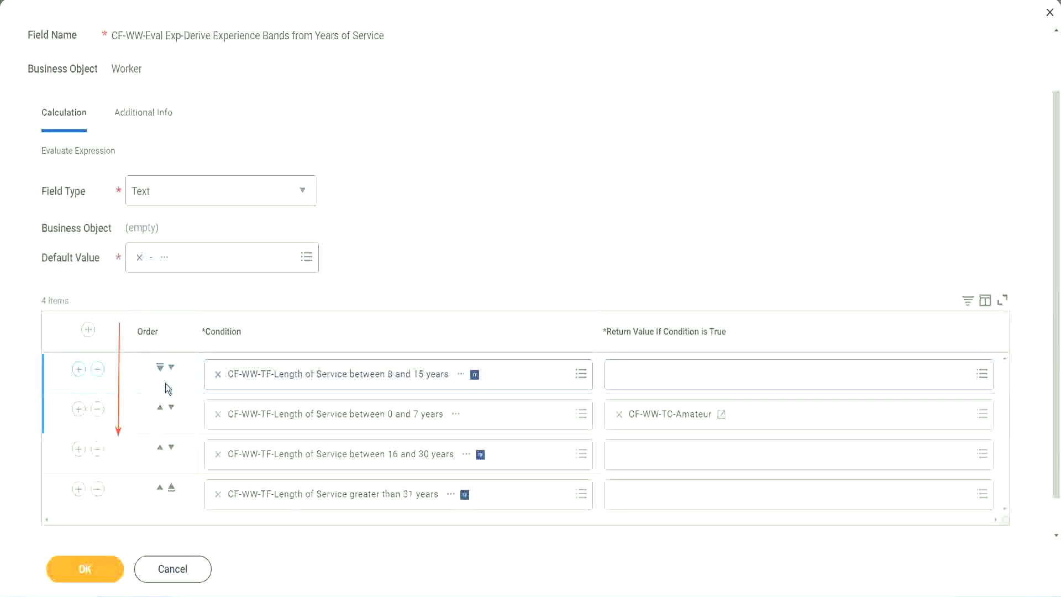
pyautogui.click(171, 367)
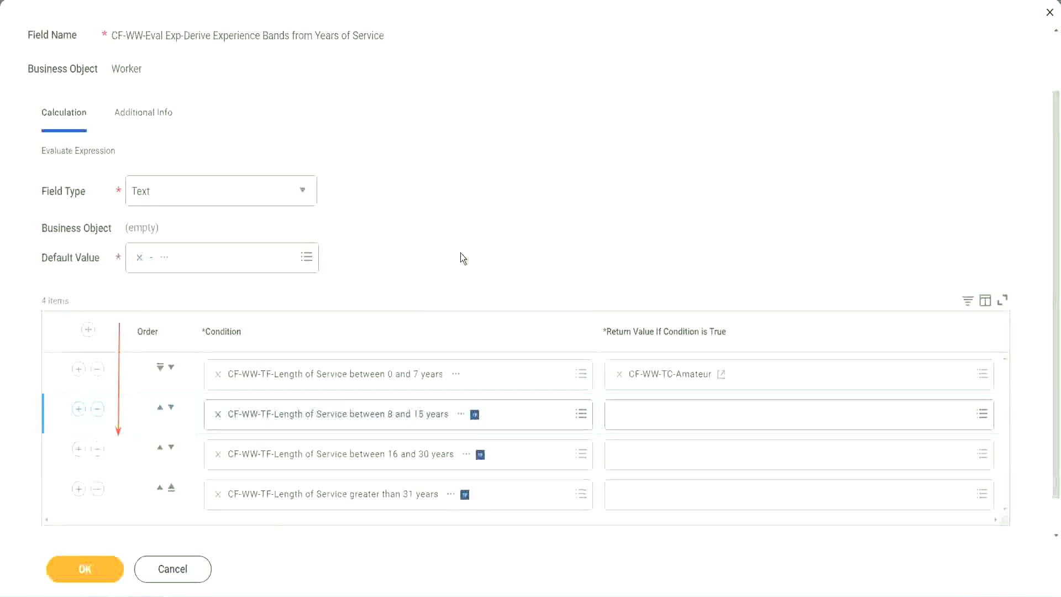
pyautogui.click(160, 407)
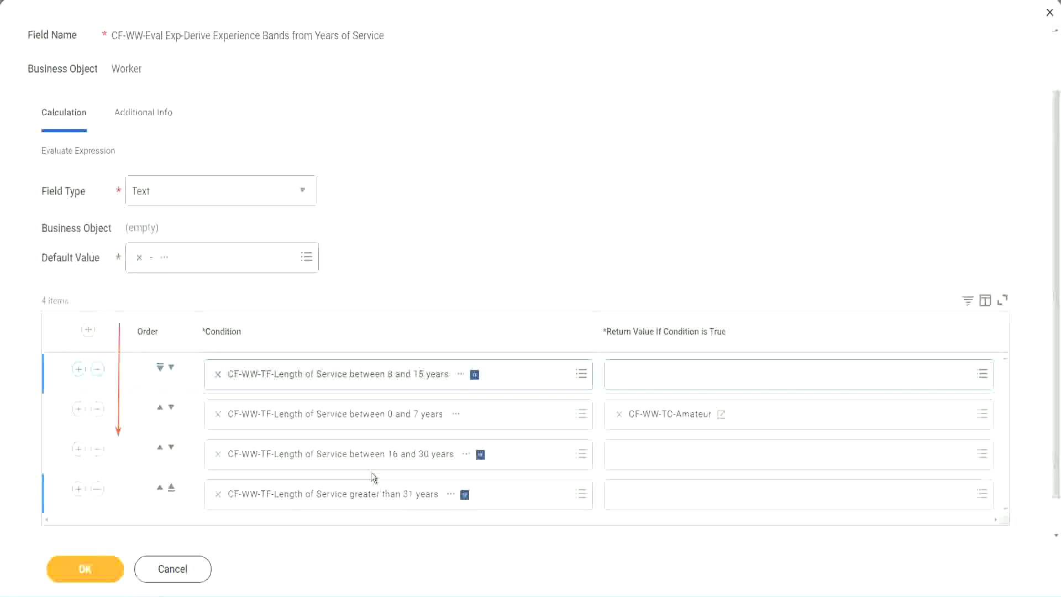
pyautogui.rightClick(672, 422)
pyautogui.click(686, 478)
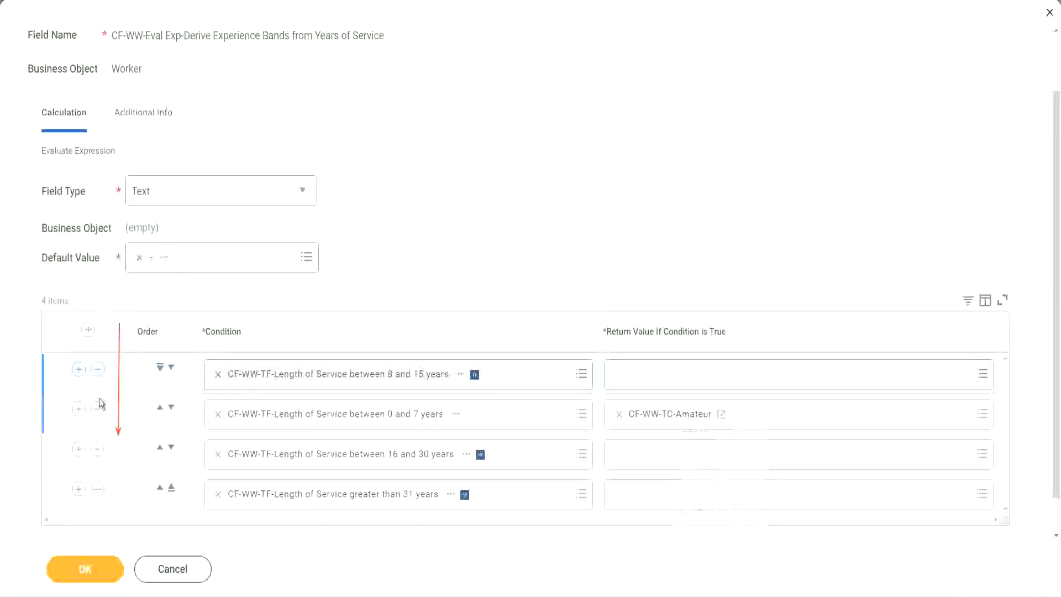
pyautogui.click(171, 366)
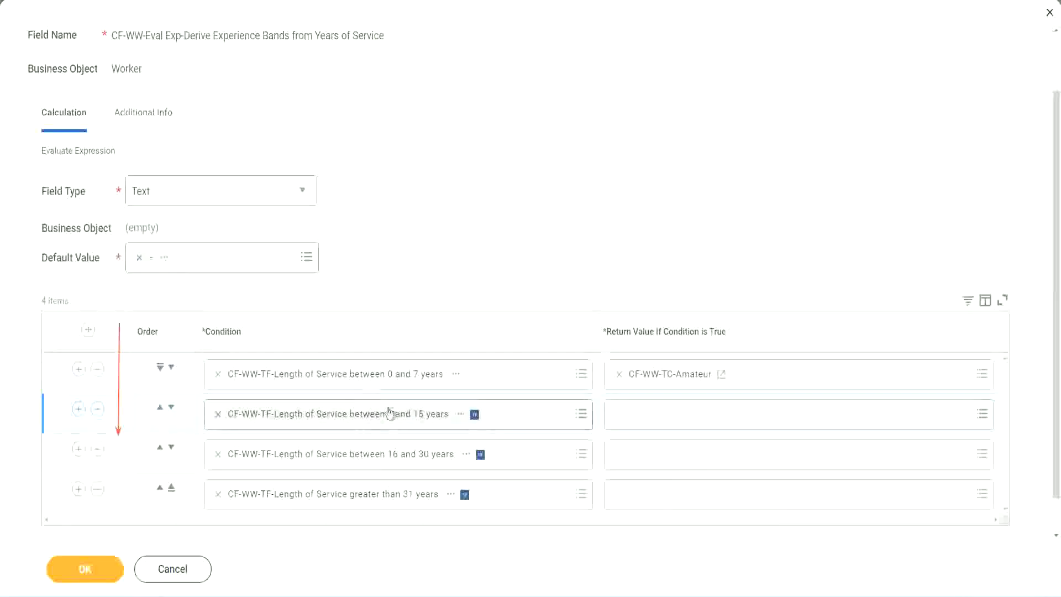
# - From row two's return value, create and save CF-WW-TC-Experienced as a Global text constant
pyautogui.click(620, 415)
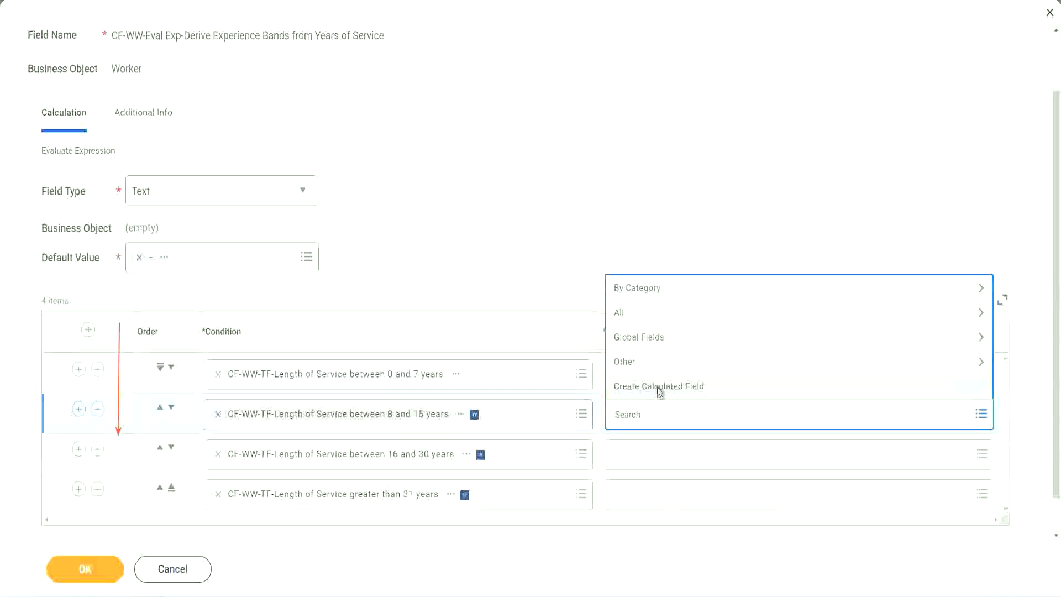
pyautogui.press('Escape')
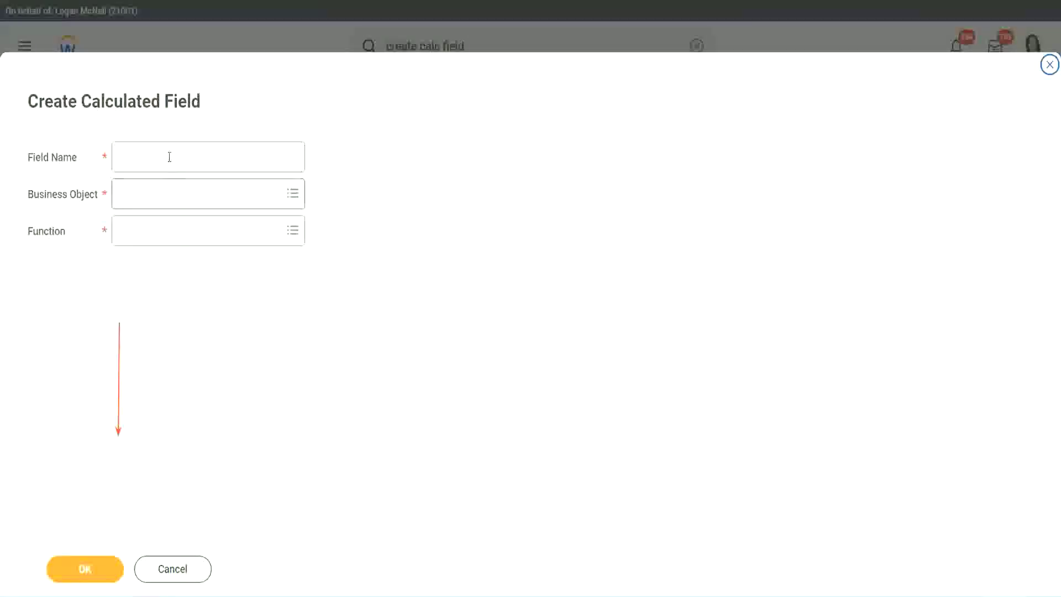
pyautogui.click(170, 157)
pyautogui.write('CF-WW-TC-Amateur')
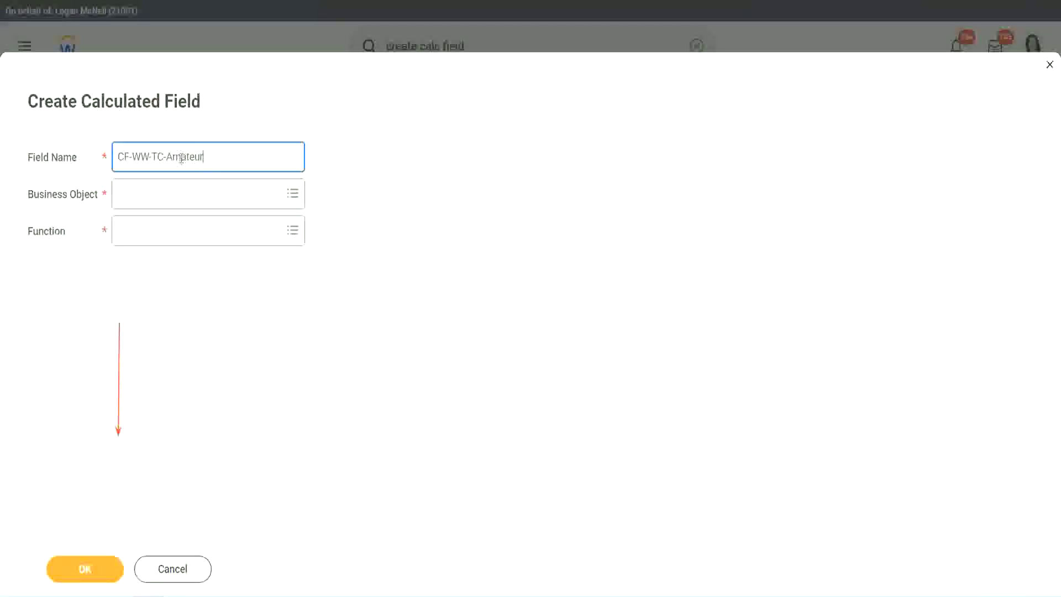
pyautogui.doubleClick(183, 157)
pyautogui.write('Experienced')
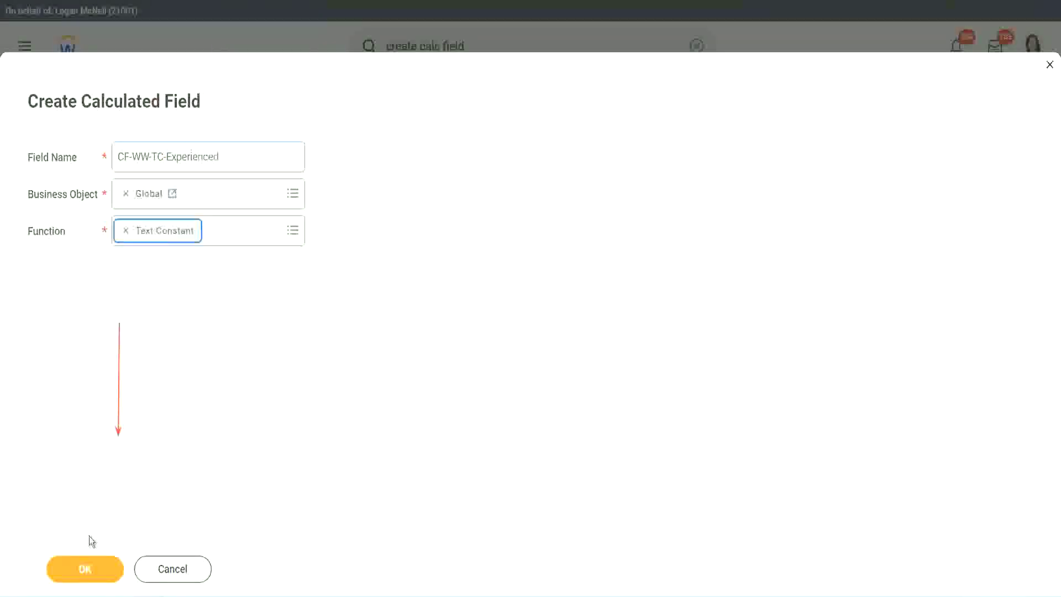
pyautogui.click(78, 572)
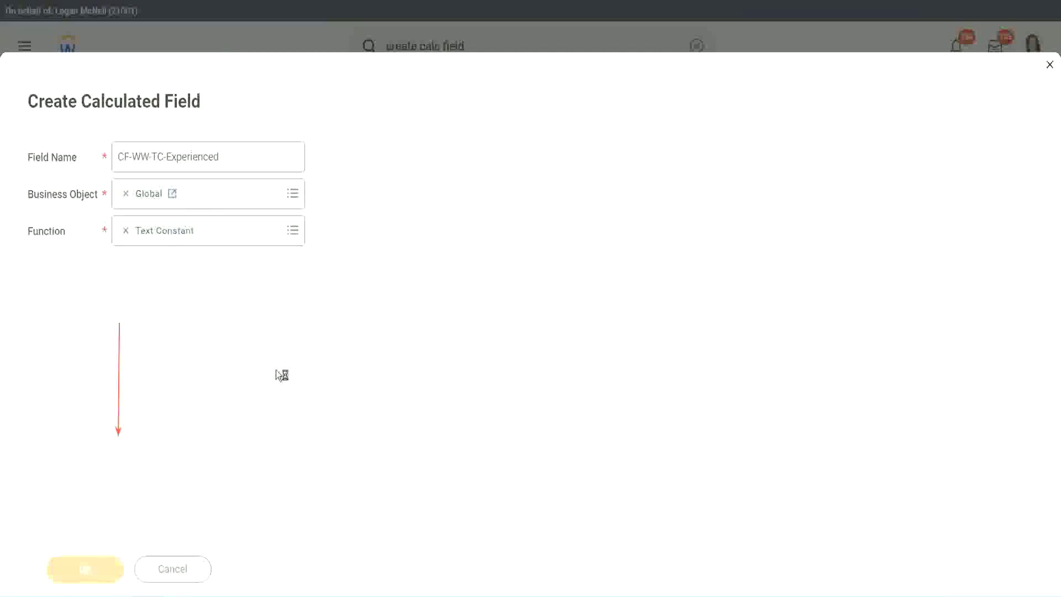
pyautogui.click(161, 314)
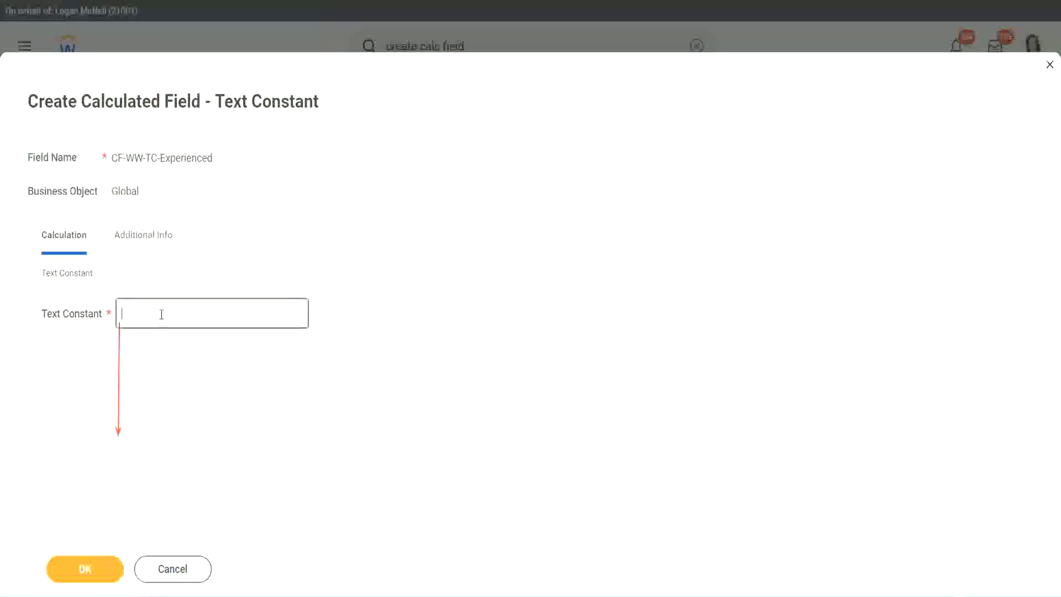
pyautogui.write('Experienced')
pyautogui.click(87, 571)
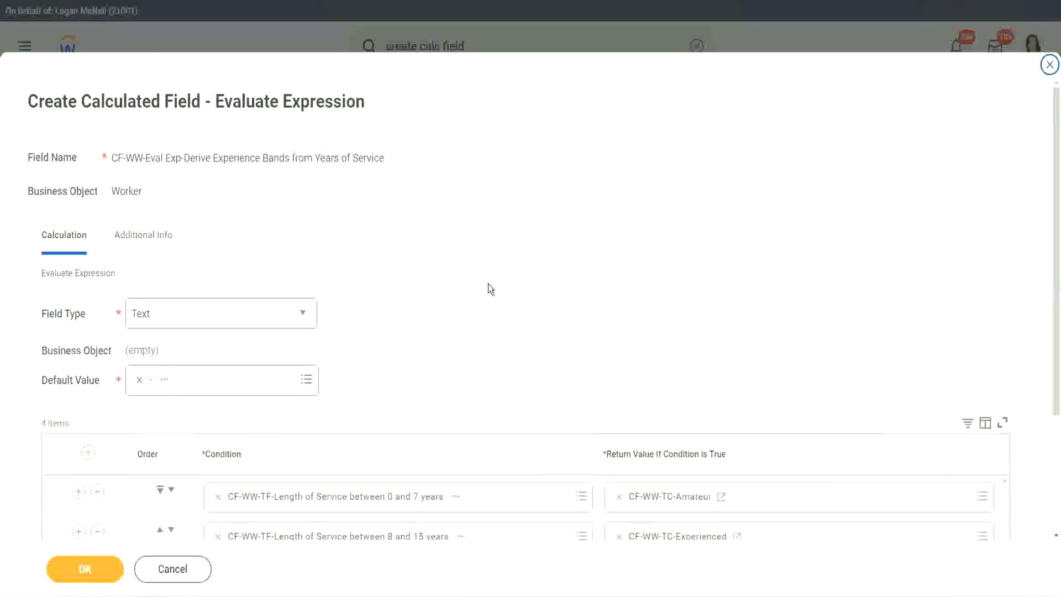
pyautogui.scroll(-2, 488, 289)
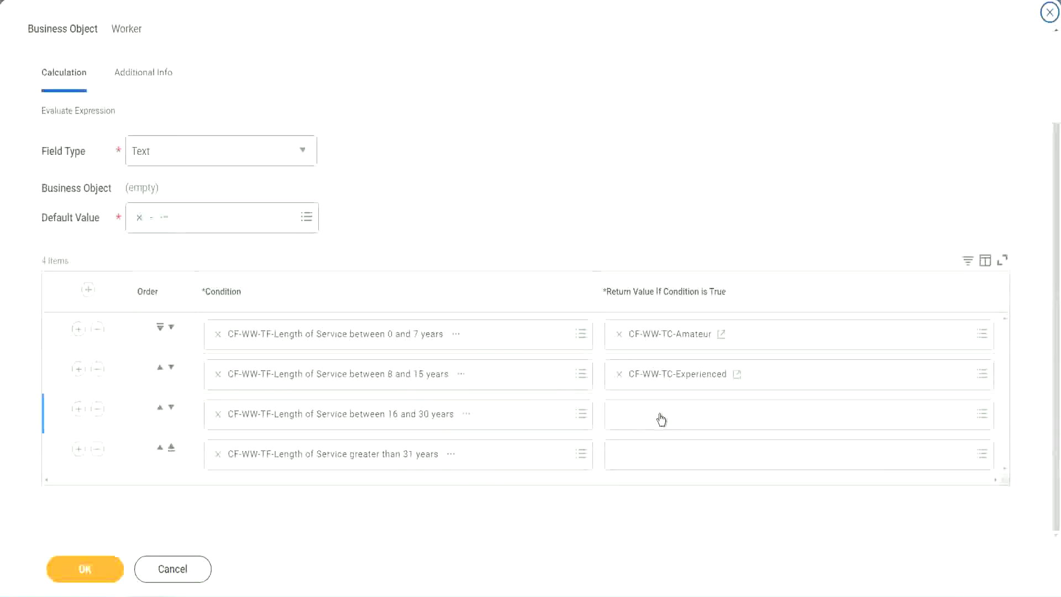
# - Launch Create Calculated Field from the 16–30 years row's Return Value prompt
pyautogui.click(660, 418)
pyautogui.click(664, 387)
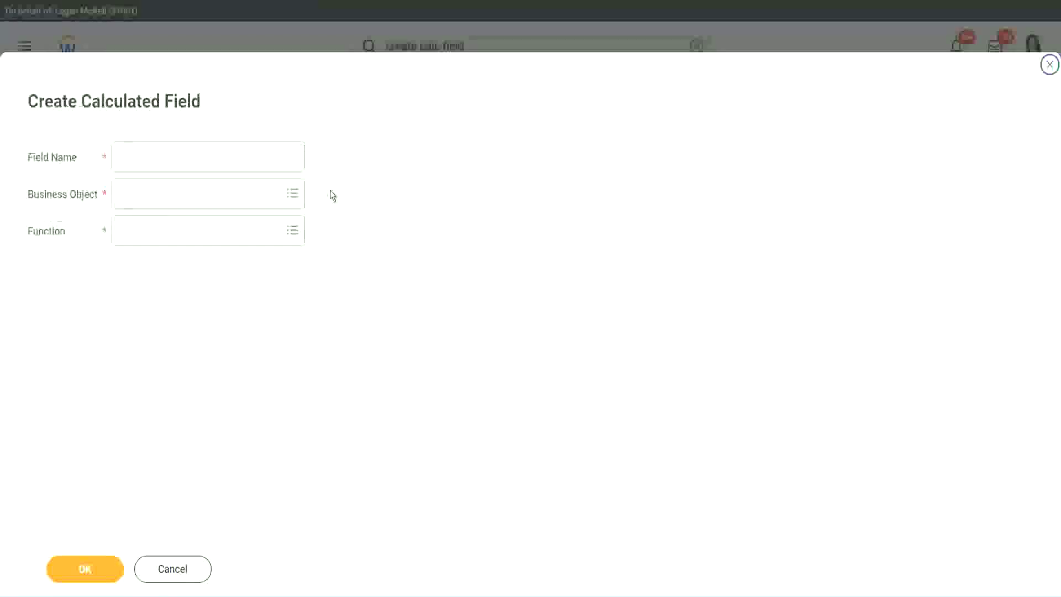
# - Name the new field CF-WW-TC-Senior and set its business object to Global
pyautogui.click(224, 157)
pyautogui.write('CF WW TC Annotated')
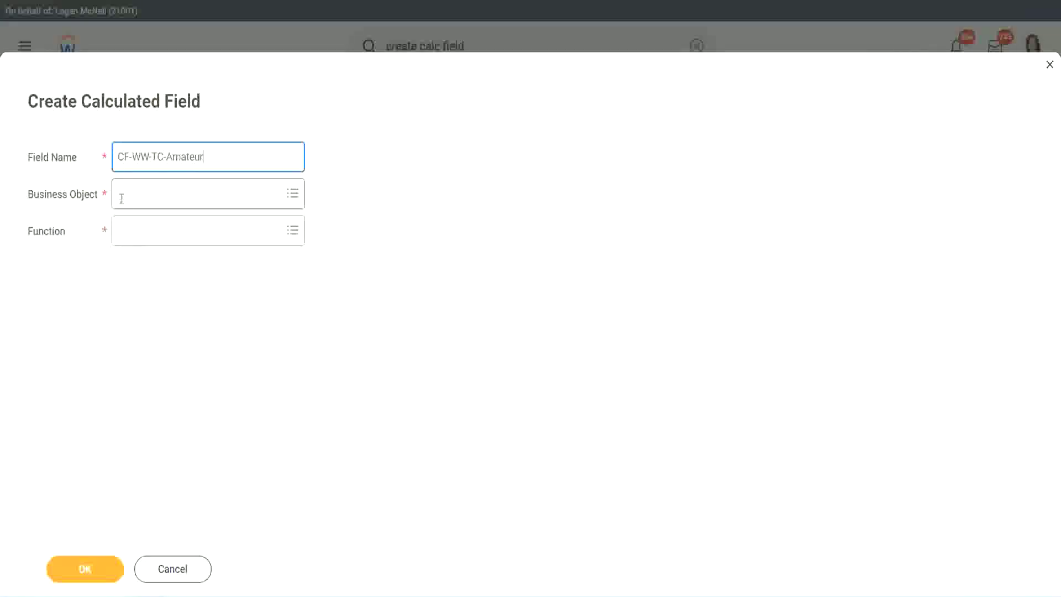
pyautogui.click(122, 195)
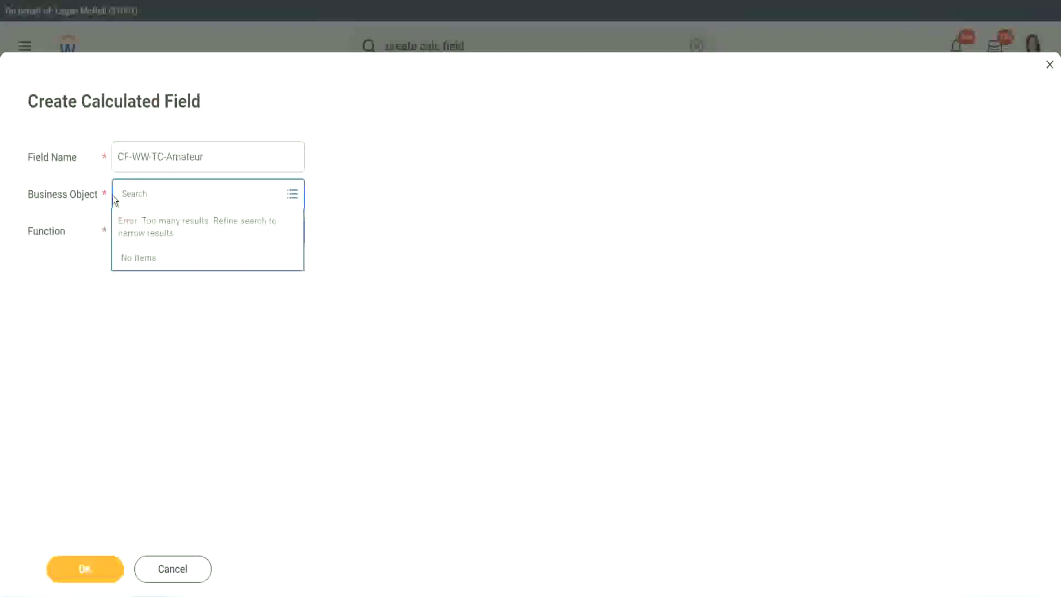
pyautogui.write('global')
pyautogui.press('Return')
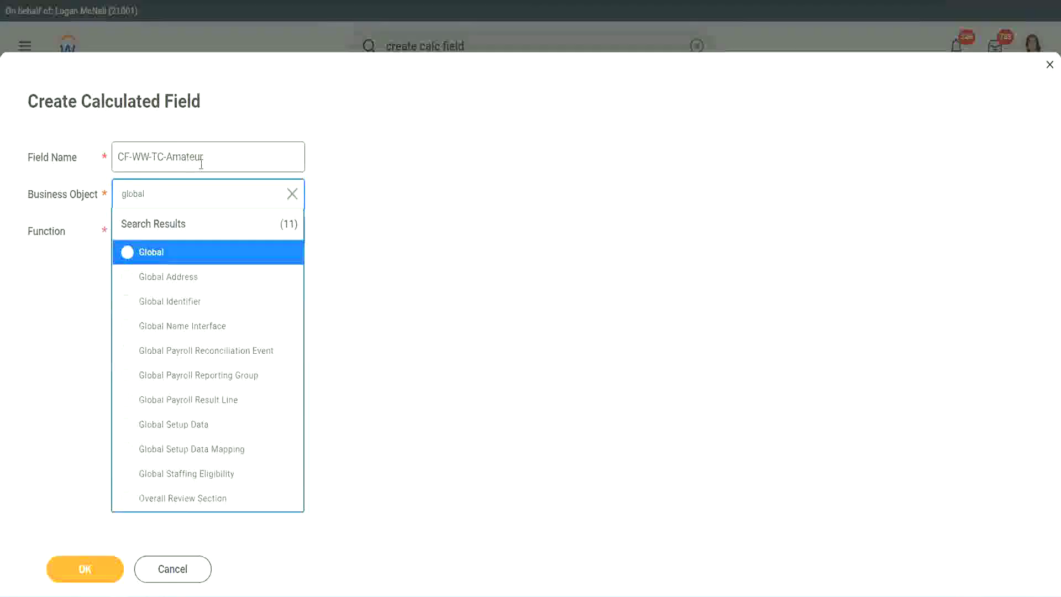
pyautogui.click(151, 253)
pyautogui.doubleClick(193, 156)
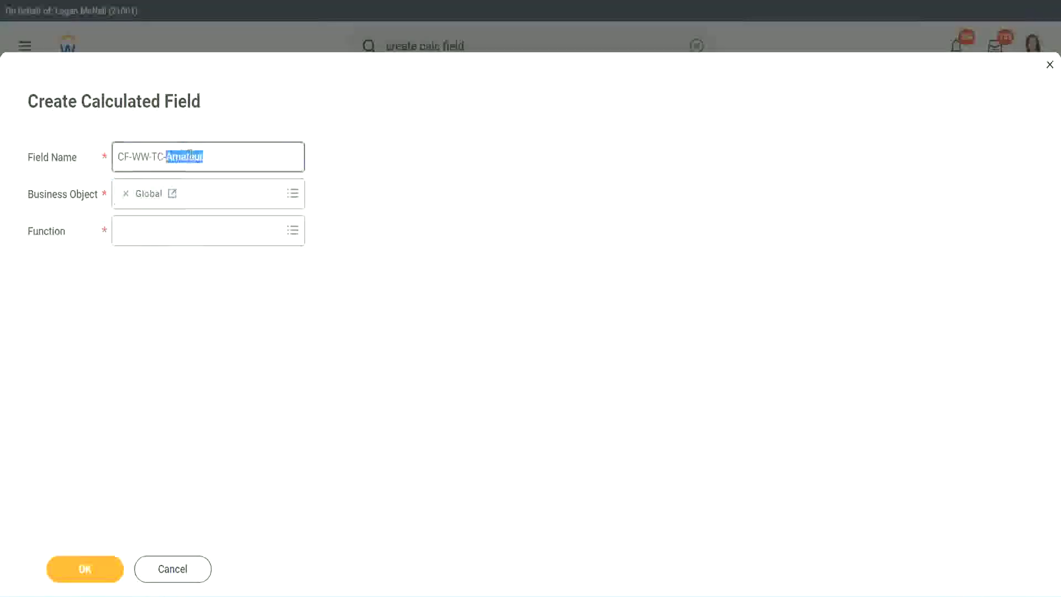
pyautogui.write('Senior')
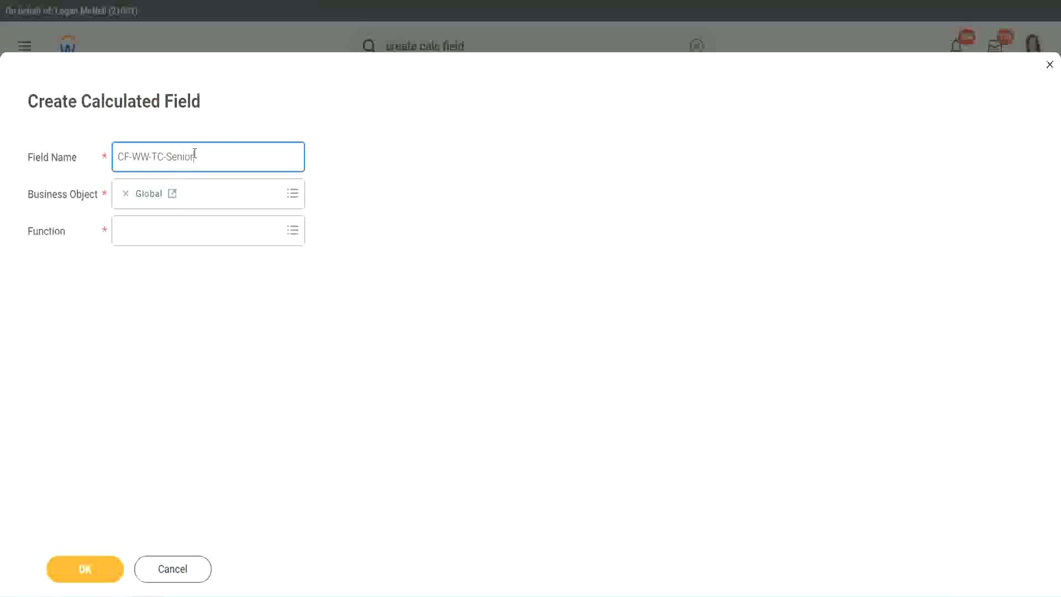
# - Make it a Text Constant holding Senior and save it
pyautogui.click(169, 241)
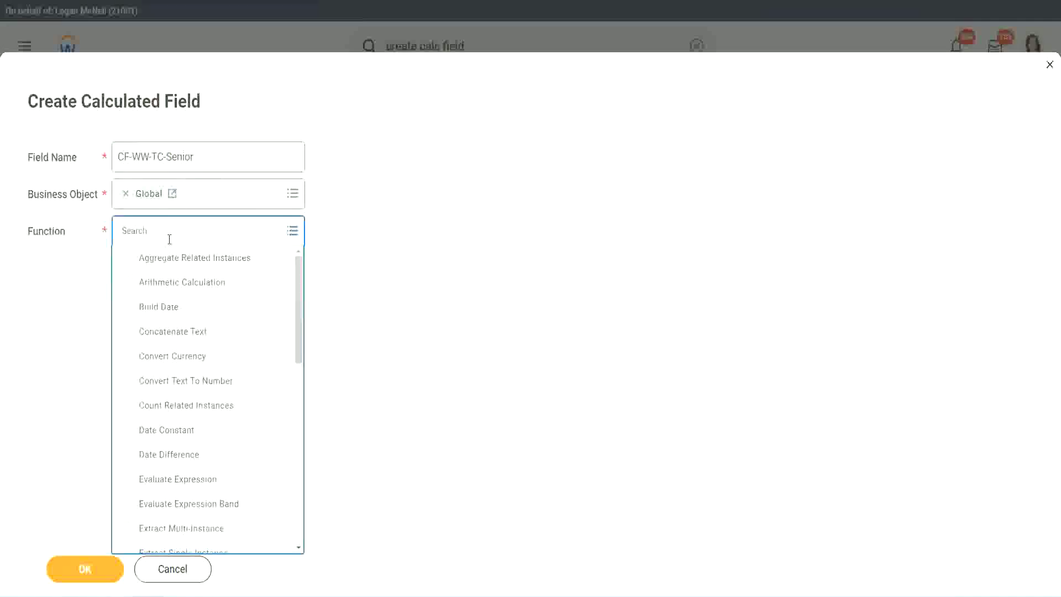
pyautogui.write('te')
pyautogui.click(161, 286)
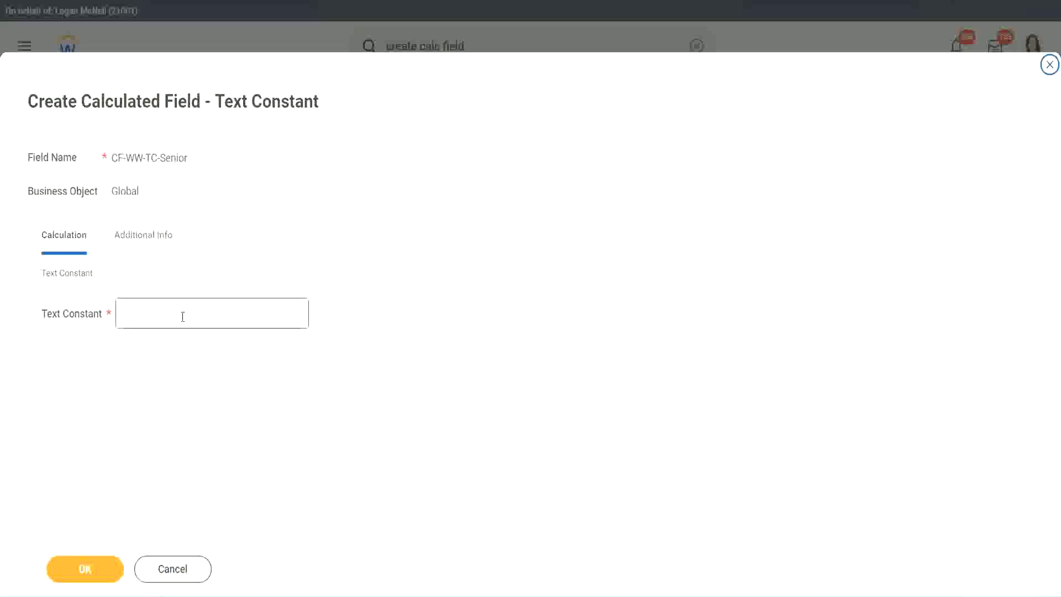
pyautogui.click(178, 310)
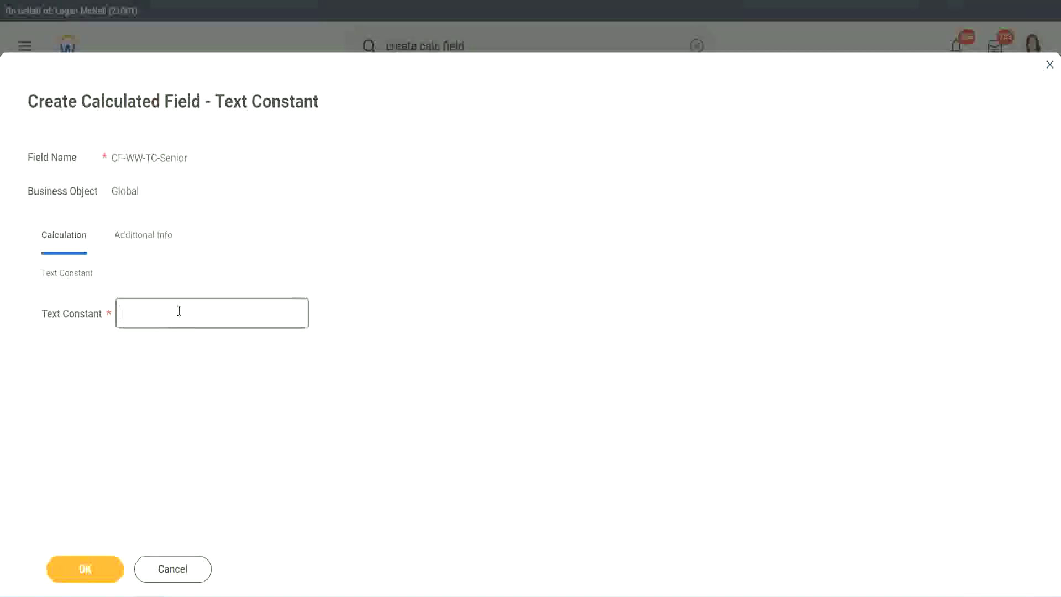
pyautogui.write('Senior')
pyautogui.click(104, 571)
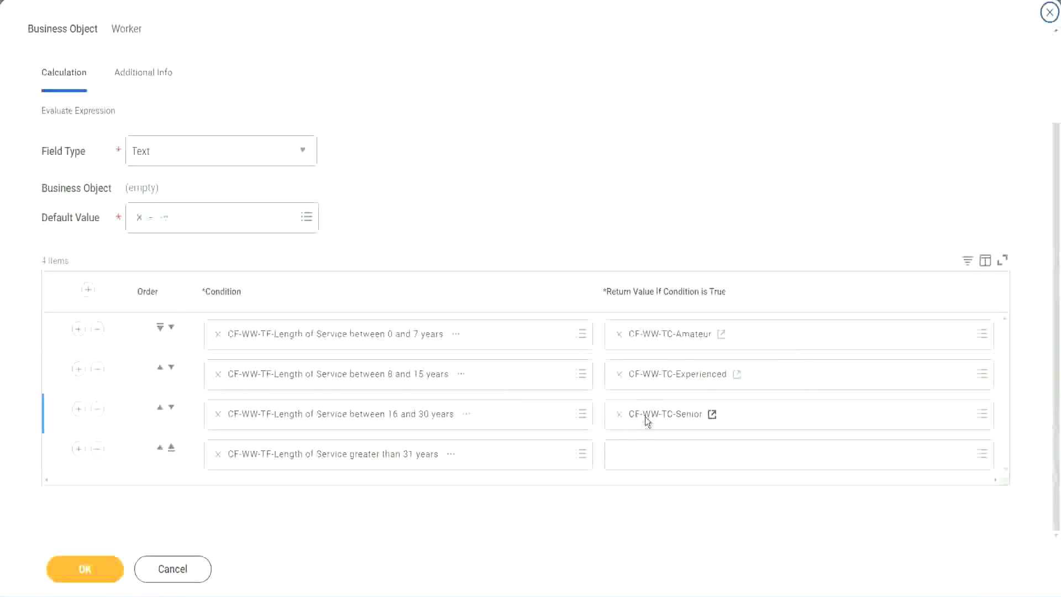
# - Start a new field from row 4's return value and name it CF-WW-TC-Legend
pyautogui.rightClick(646, 422)
pyautogui.click(666, 474)
pyautogui.click(645, 455)
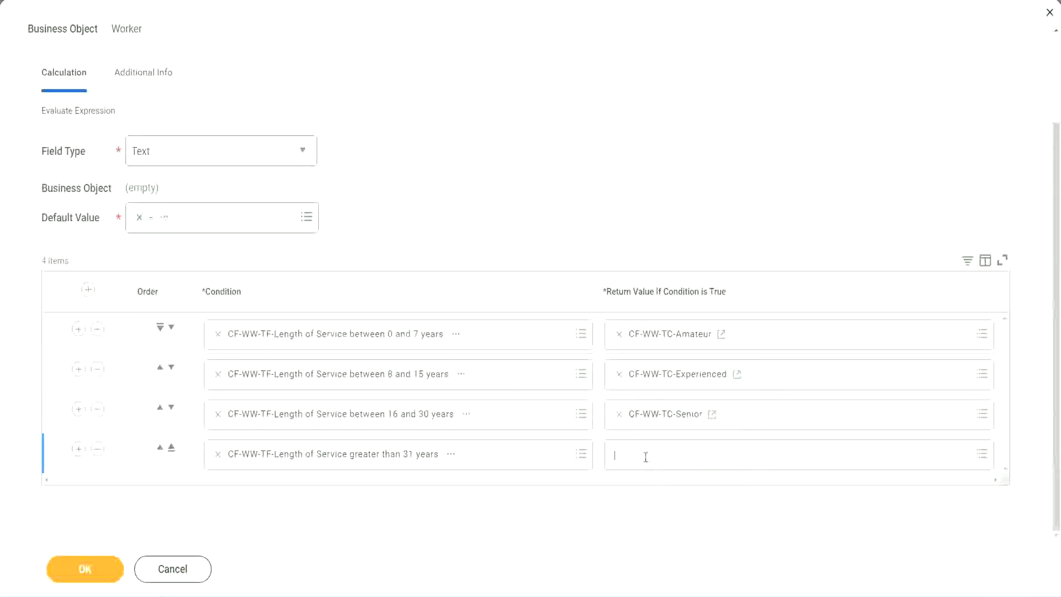
pyautogui.press('Escape')
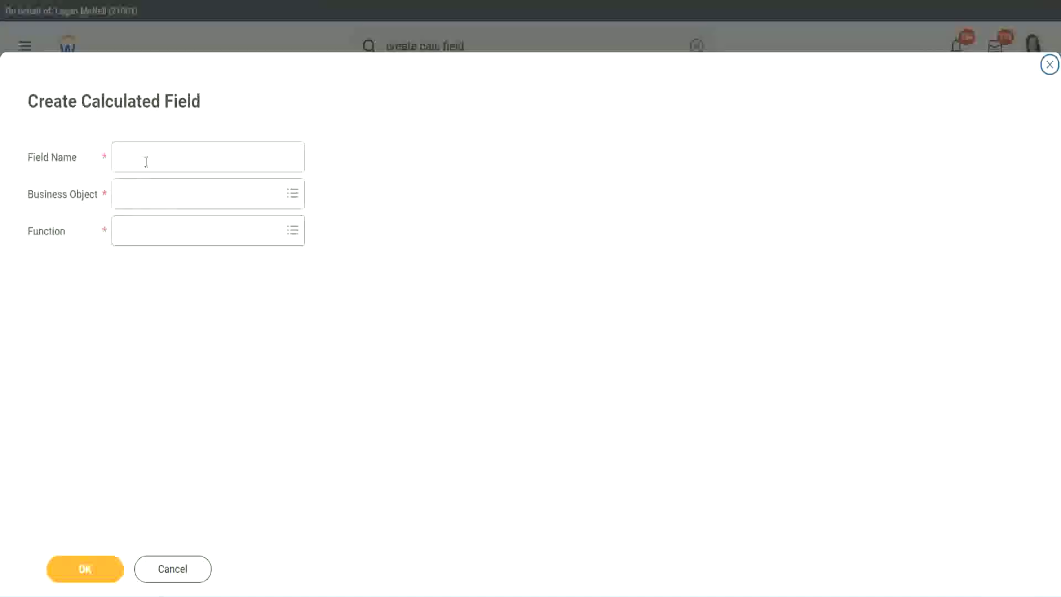
pyautogui.click(146, 161)
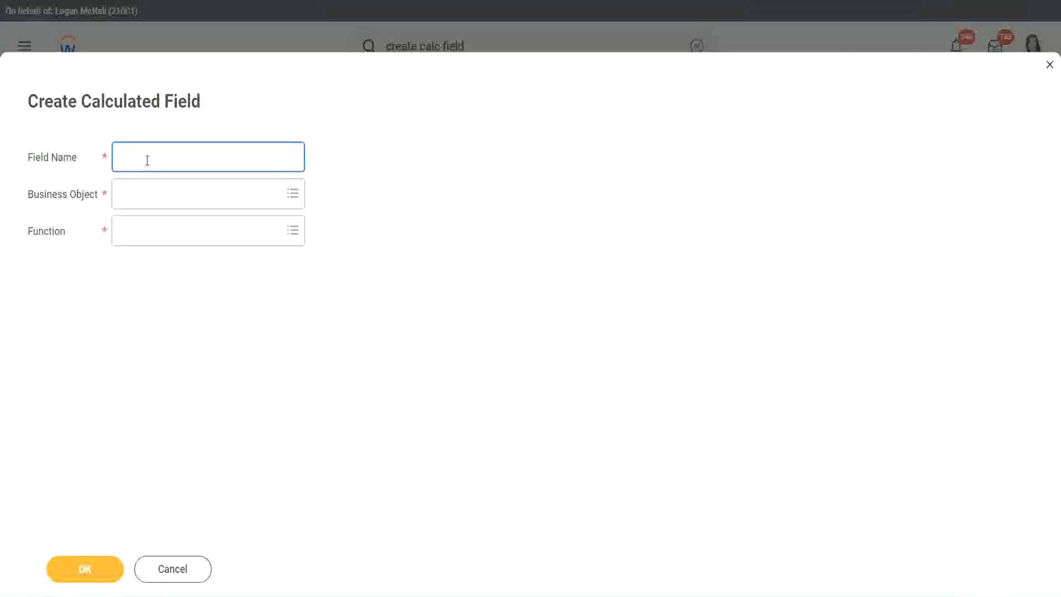
pyautogui.write('CF-WW-TC-Senior')
pyautogui.doubleClick(180, 157)
pyautogui.write('Legend')
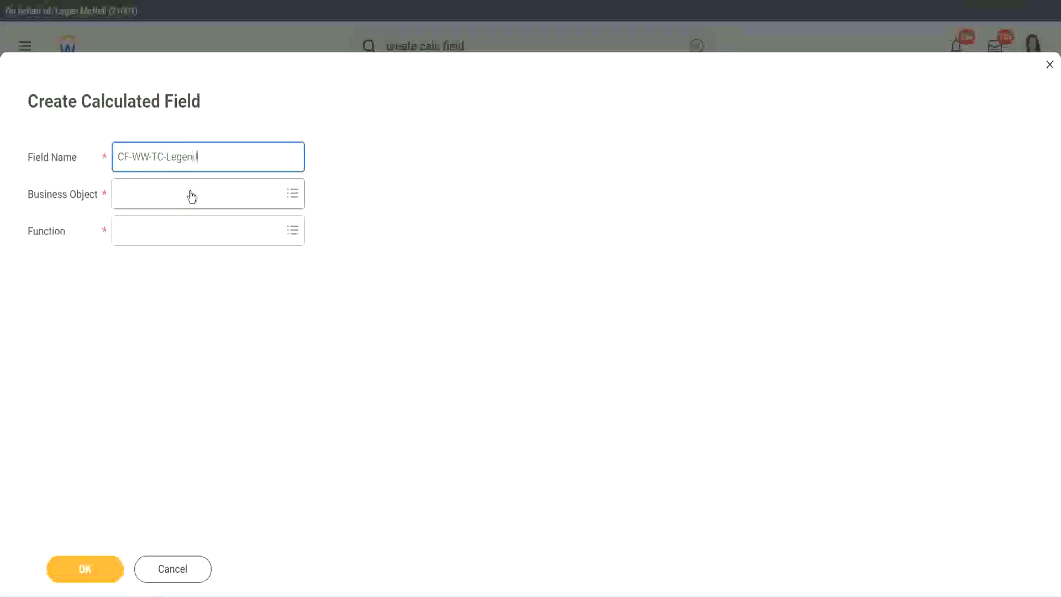
# - Make it a Global Text Constant holding Legend and save it
pyautogui.click(149, 202)
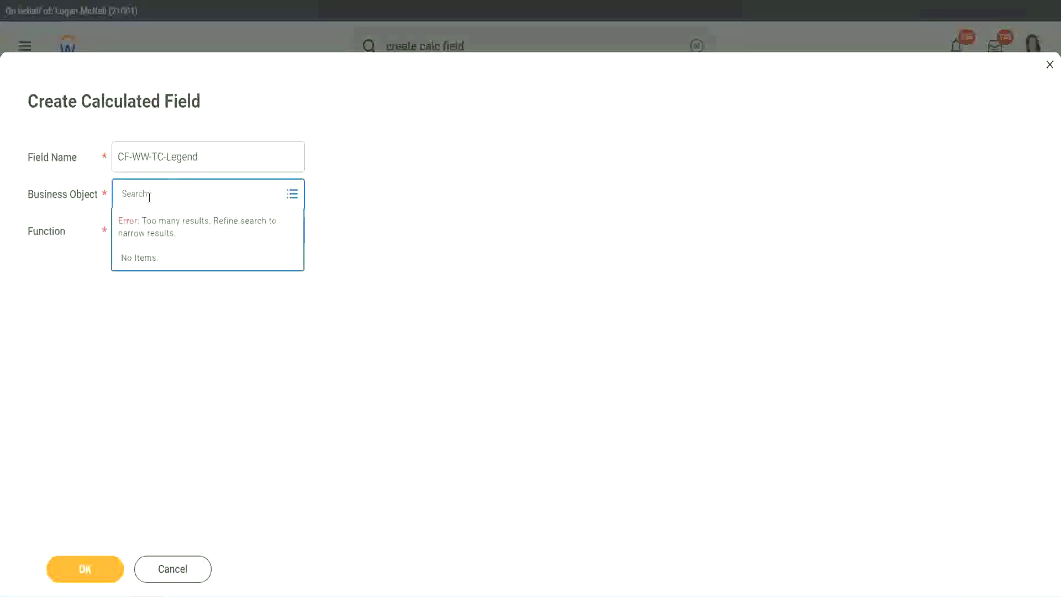
pyautogui.write('Glo')
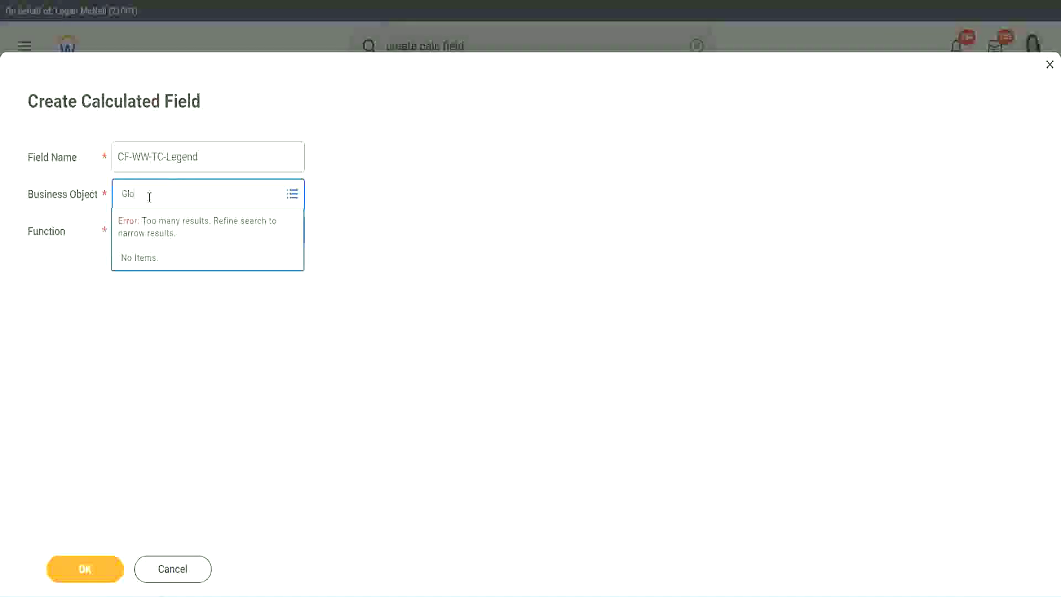
pyautogui.write('bal')
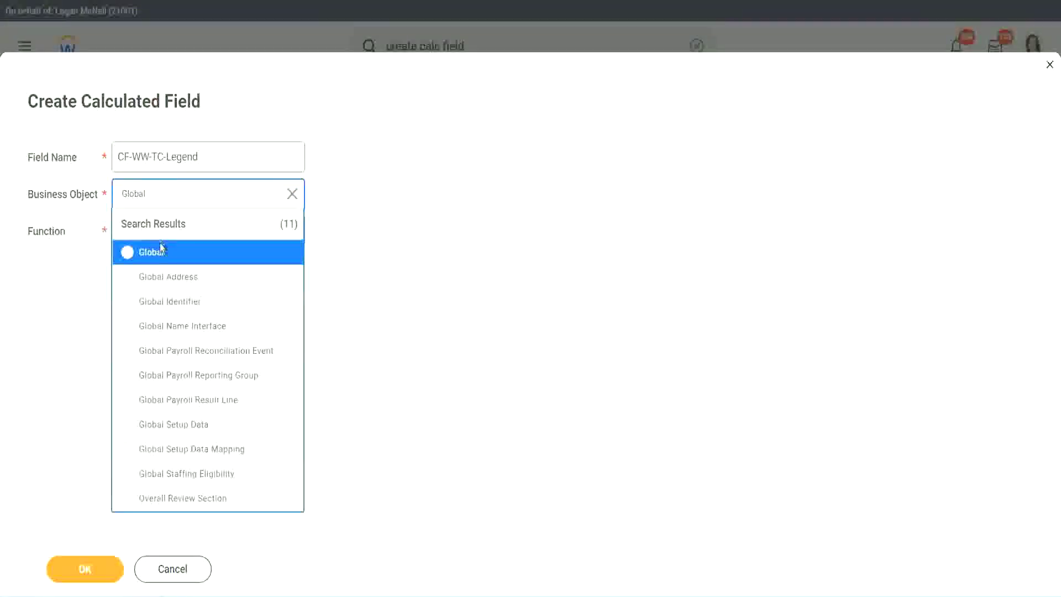
pyautogui.click(157, 250)
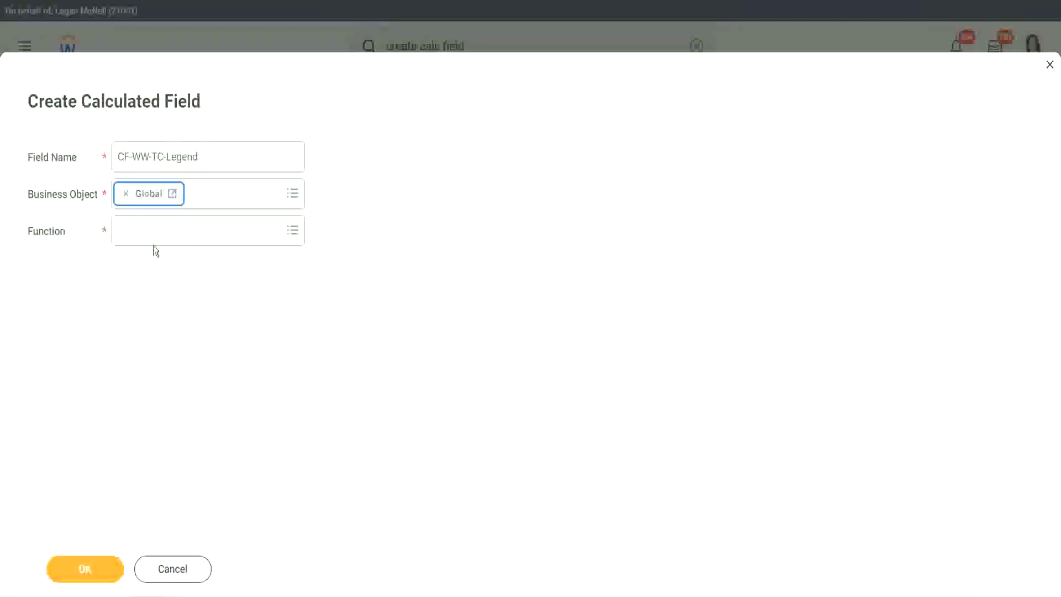
pyautogui.click(152, 230)
pyautogui.write('te')
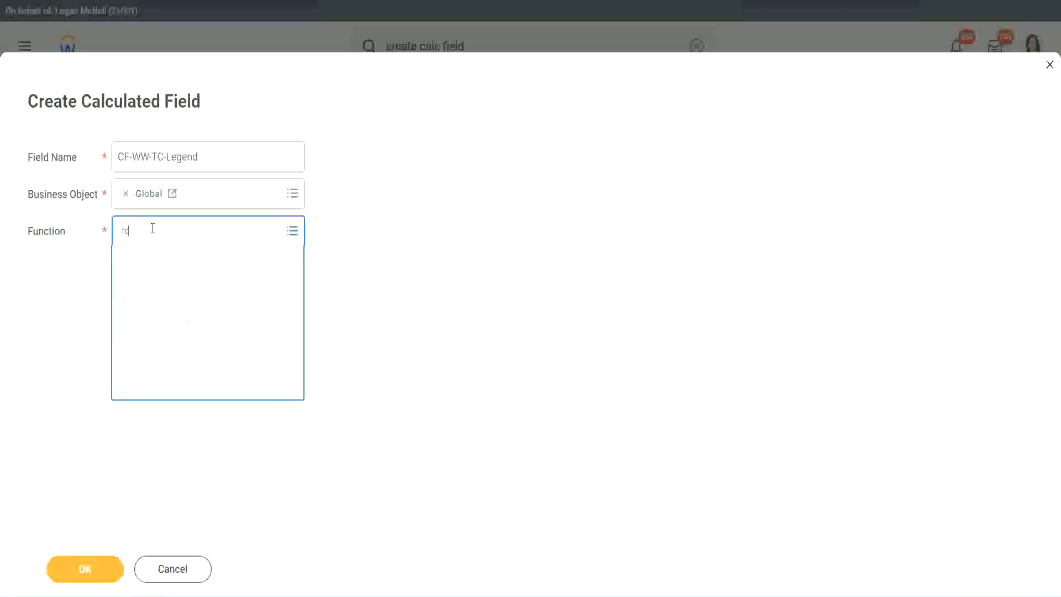
pyautogui.press('Return')
pyautogui.click(200, 293)
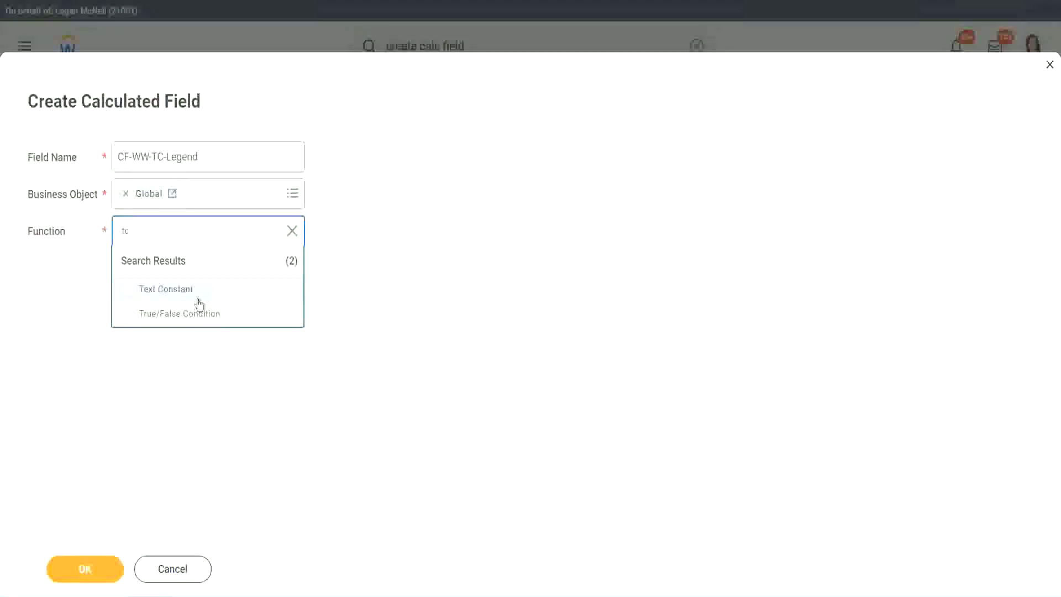
pyautogui.click(65, 569)
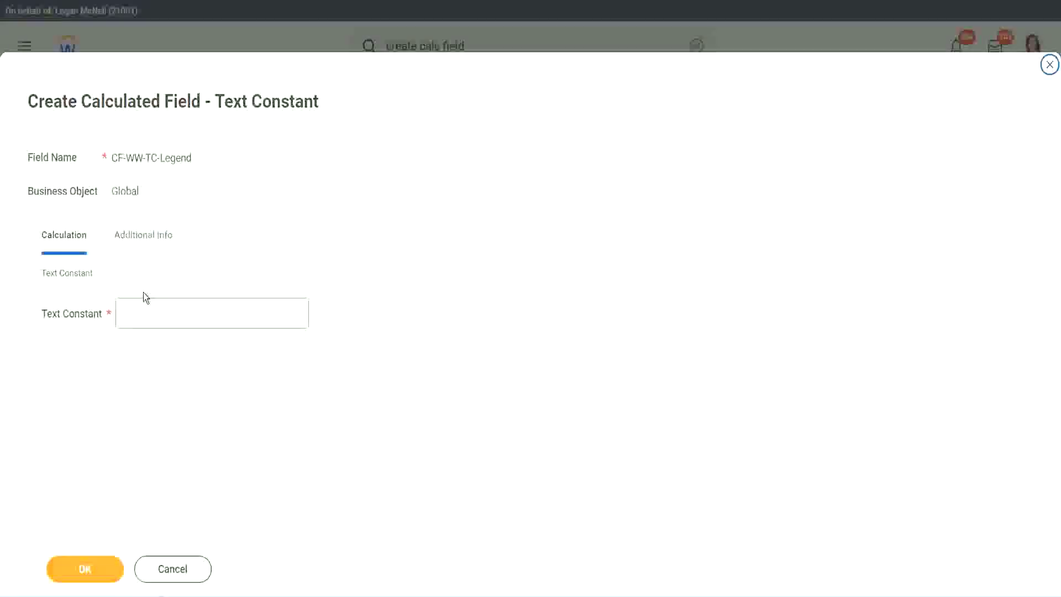
pyautogui.click(137, 314)
pyautogui.write('end')
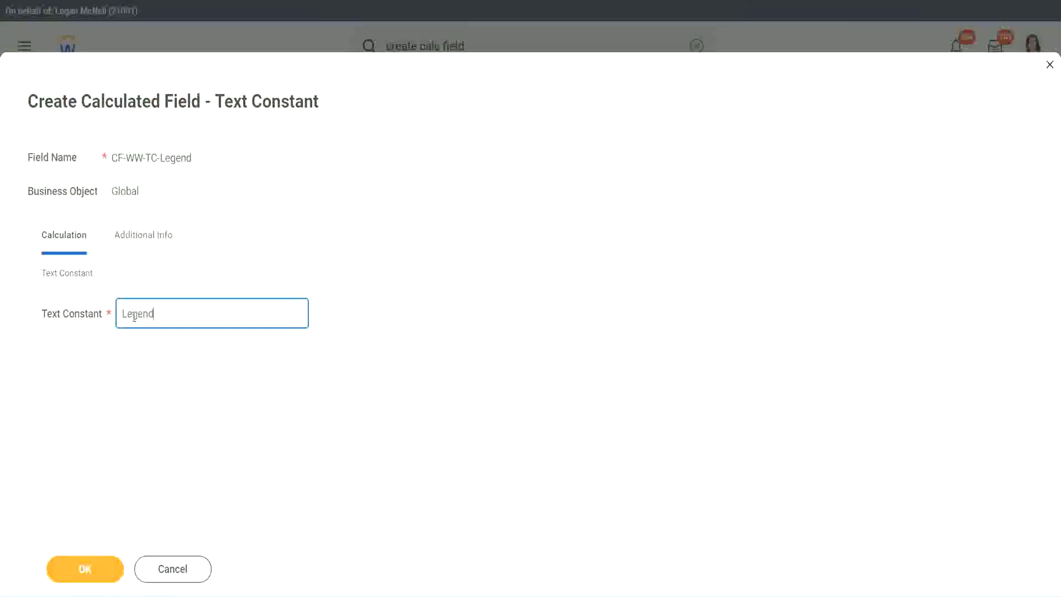
pyautogui.click(100, 566)
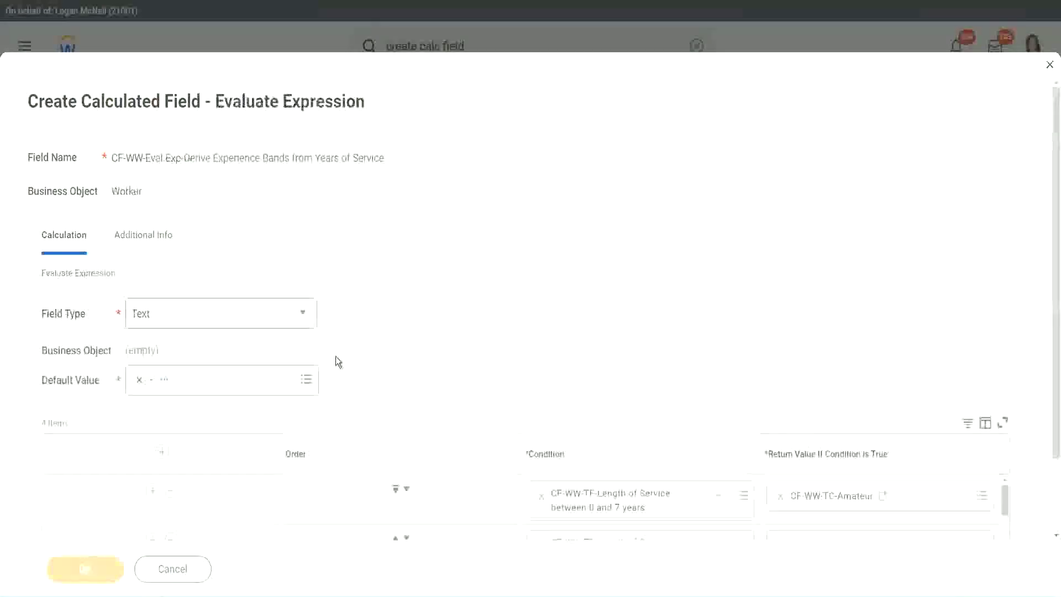
pyautogui.scroll(-3, 561, 295)
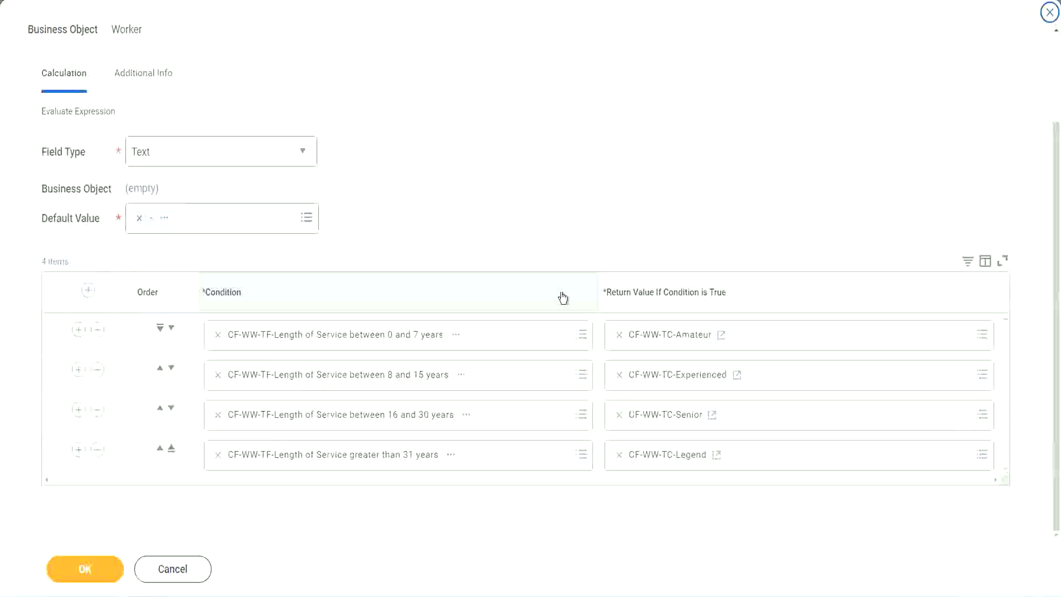
pyautogui.scroll(1, 450, 224)
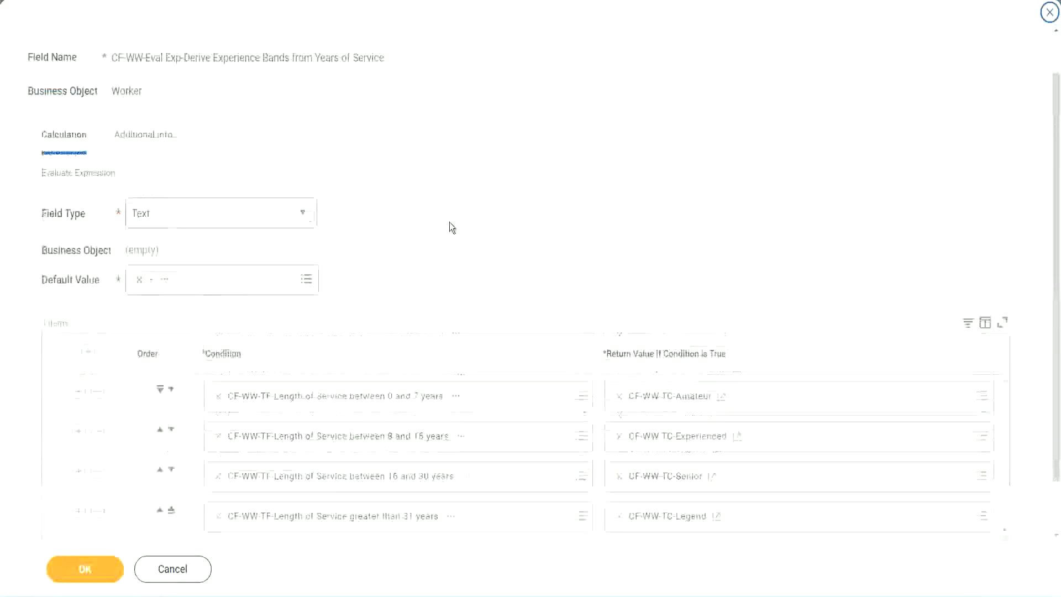
pyautogui.scroll(1, 449, 222)
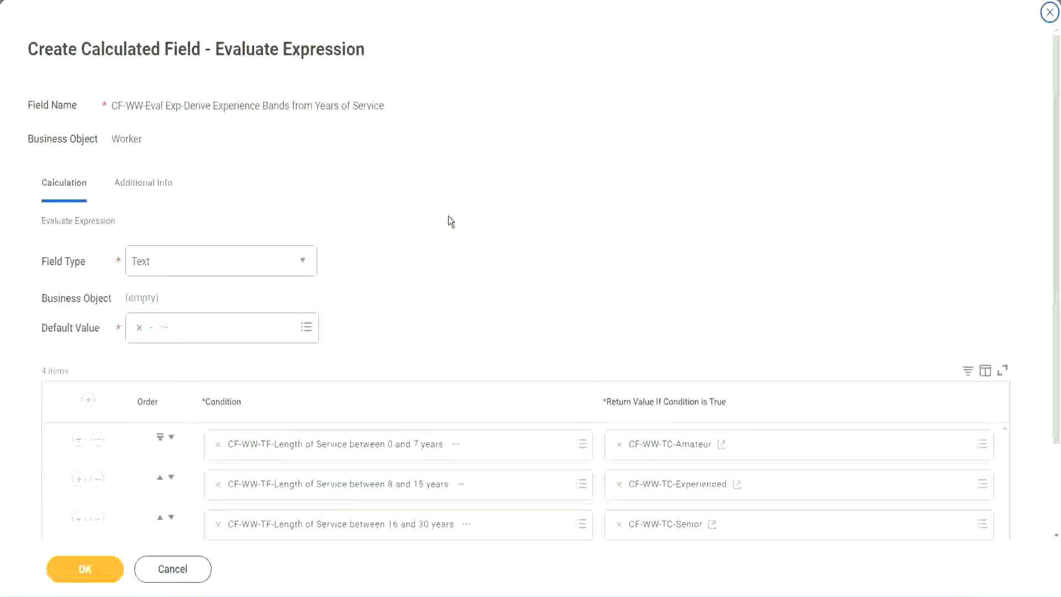
pyautogui.scroll(-2, 448, 221)
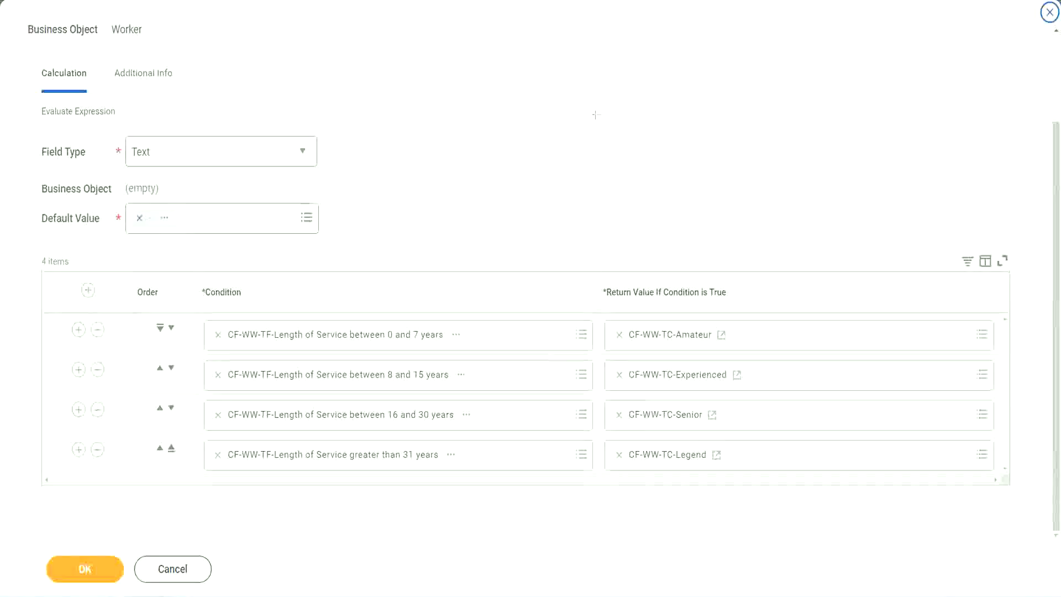
# - Review the Amateur, Experienced, Senior and Legend band conditions, then save the calculated field
pyautogui.moveTo(678, 158); pyautogui.dragTo(687, 259)
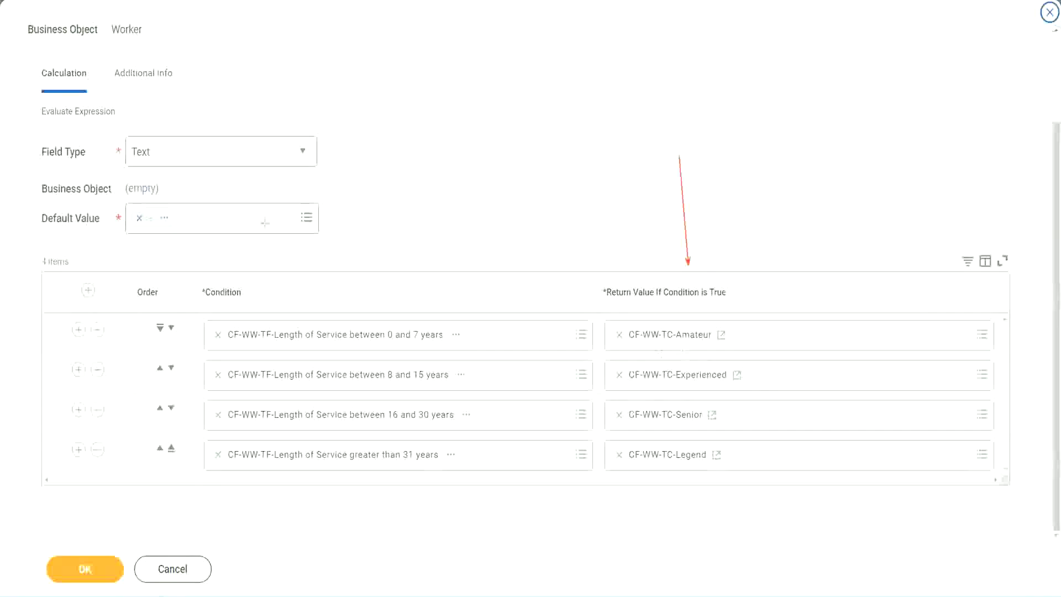
pyautogui.moveTo(131, 95); pyautogui.dragTo(137, 133)
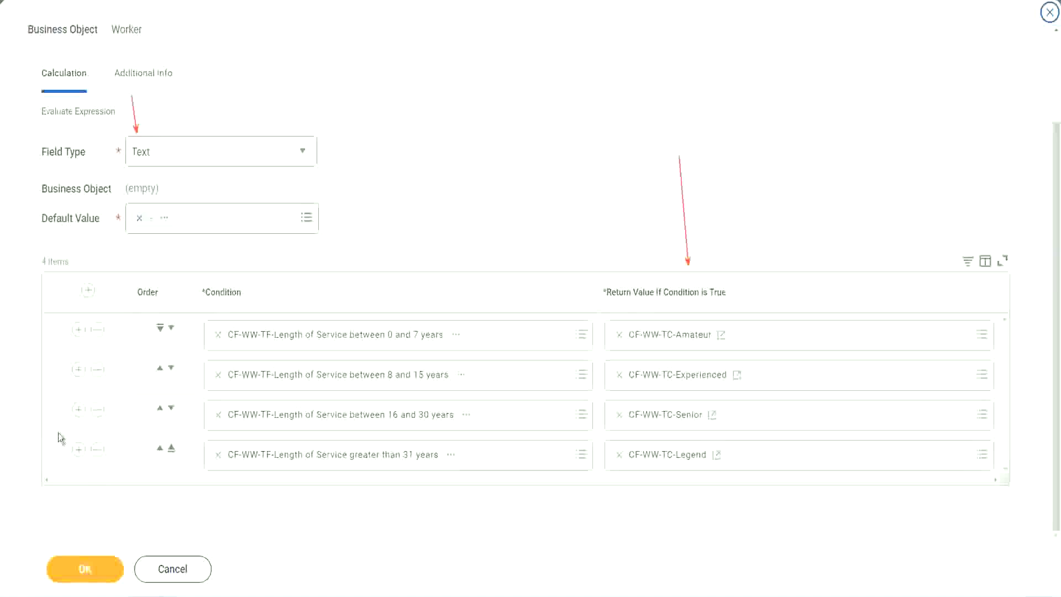
pyautogui.click(92, 570)
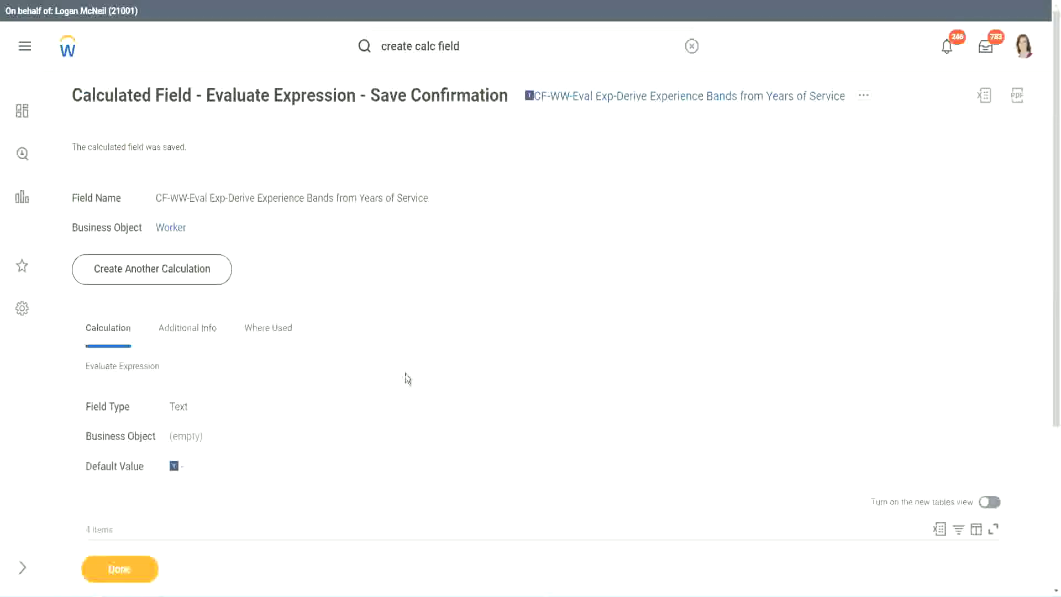
pyautogui.scroll(-3, 407, 378)
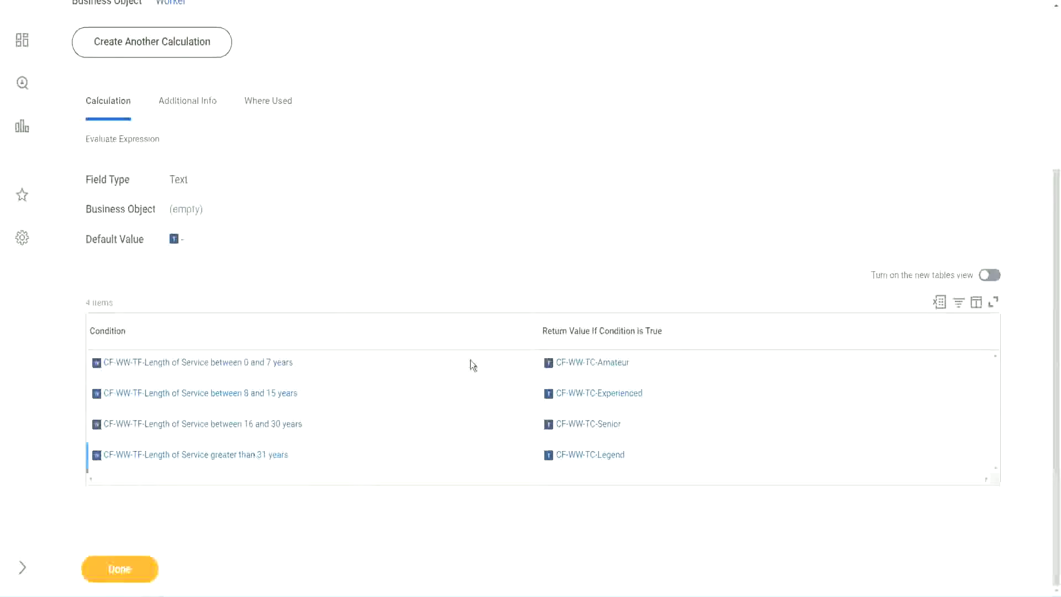
pyautogui.scroll(1, 324, 284)
pyautogui.scroll(2, 324, 285)
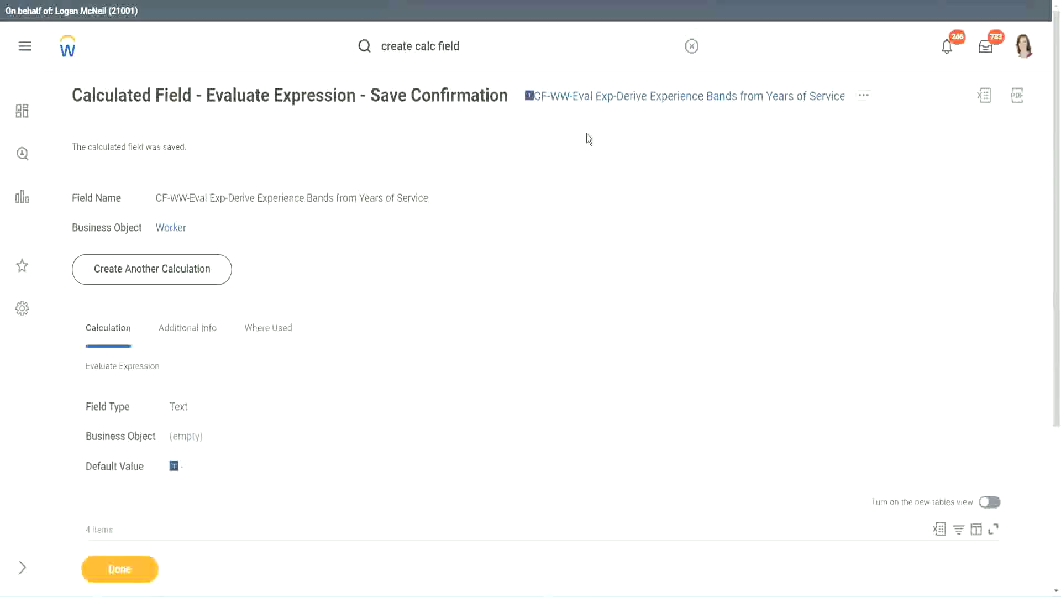
# - Copy the saved Experience Bands calculated field's name with Copy Text
pyautogui.rightClick(624, 104)
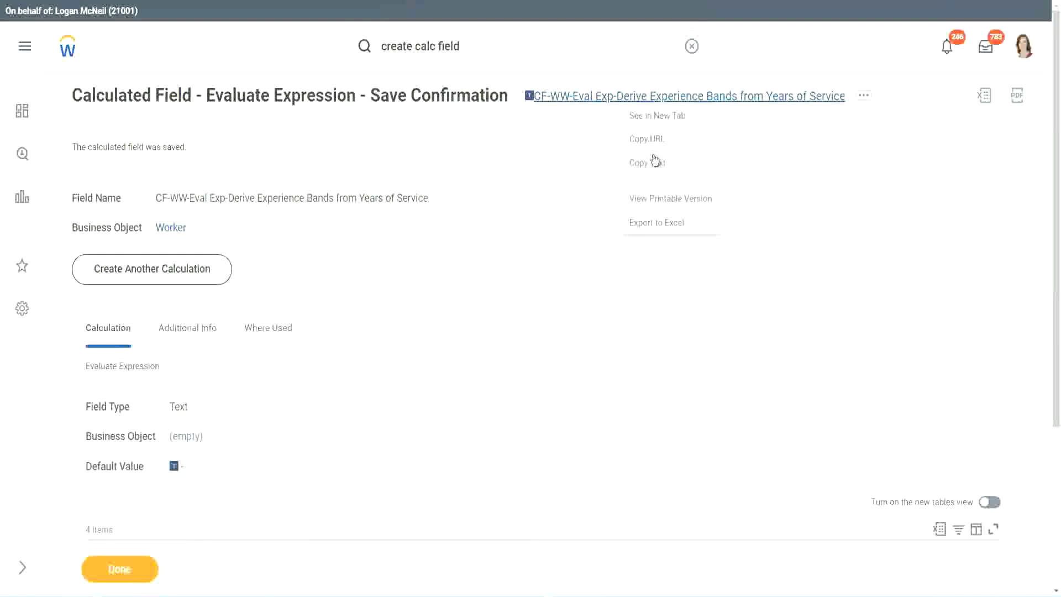
pyautogui.click(654, 172)
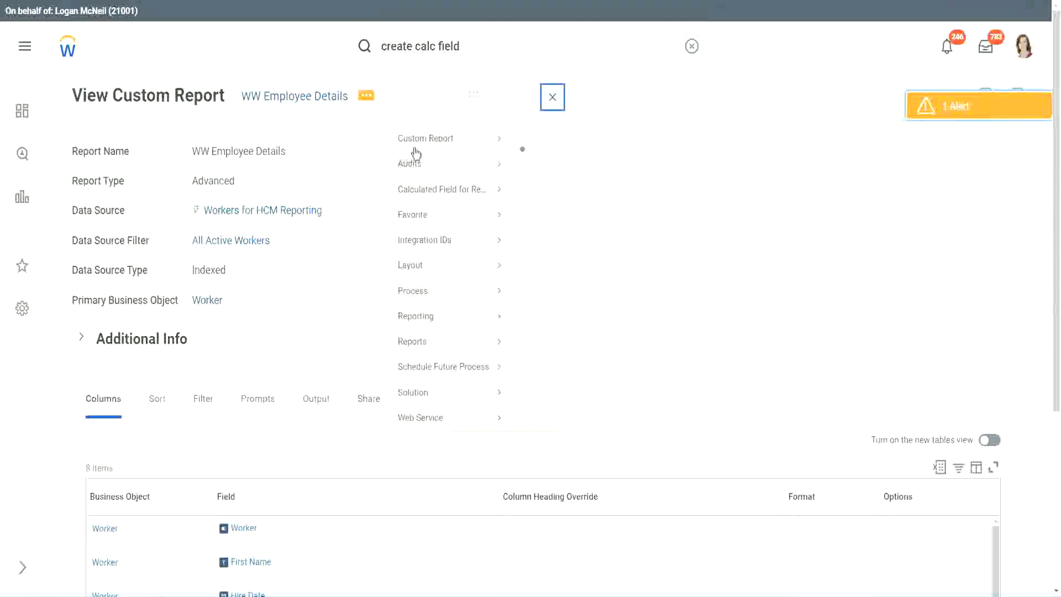
# - Add a last column with the pasted Experience Bands field, headed Experience Bands, and save
pyautogui.click(538, 160)
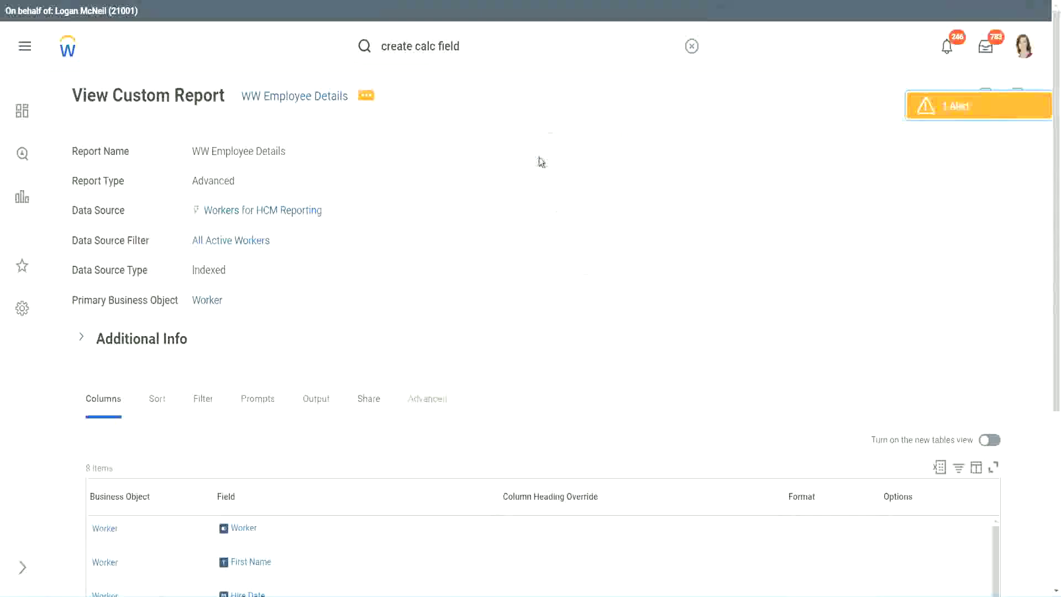
pyautogui.scroll(-3, 386, 241)
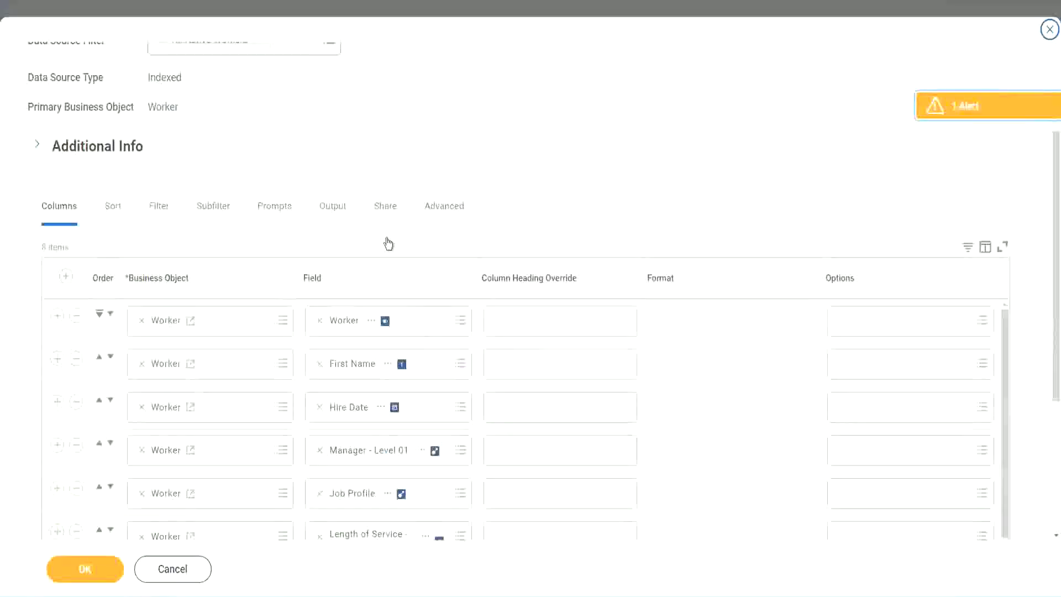
pyautogui.scroll(-3, 388, 242)
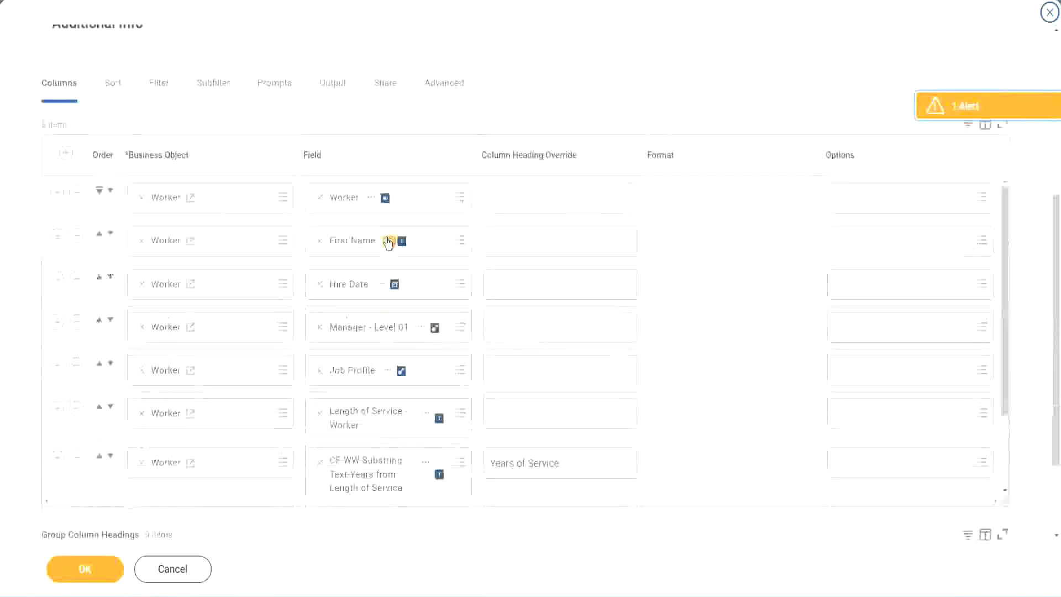
pyautogui.click(57, 461)
pyautogui.scroll(-3, 449, 334)
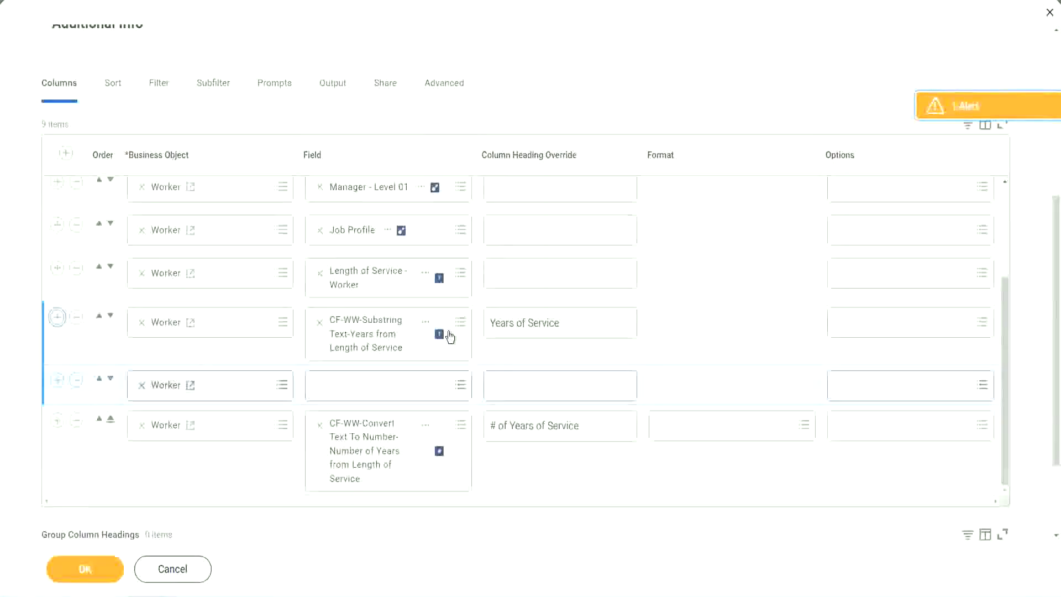
pyautogui.scroll(-3, 444, 363)
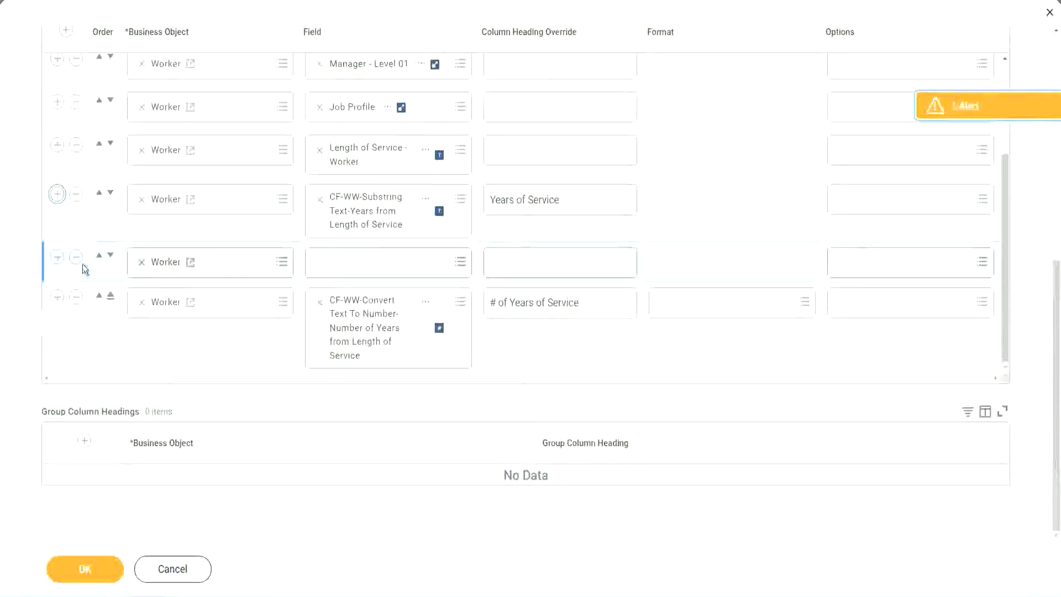
pyautogui.click(110, 262)
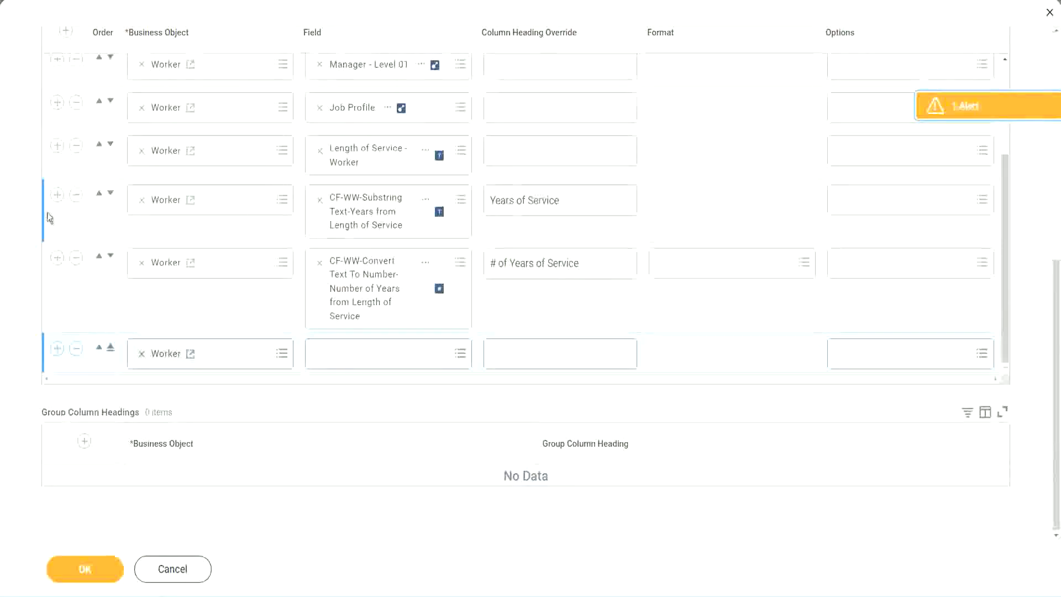
pyautogui.click(77, 197)
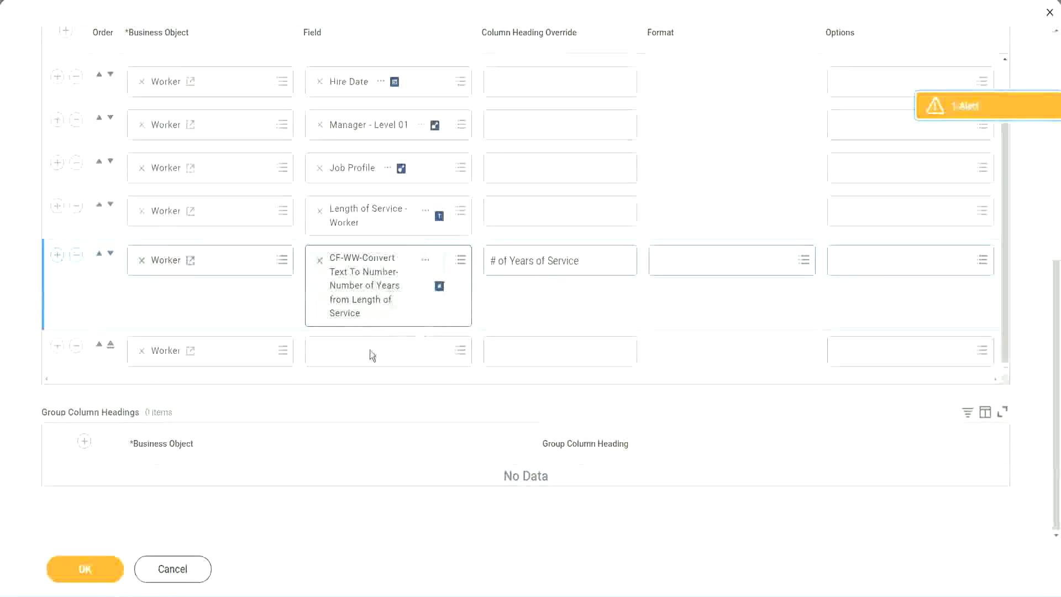
pyautogui.click(347, 350)
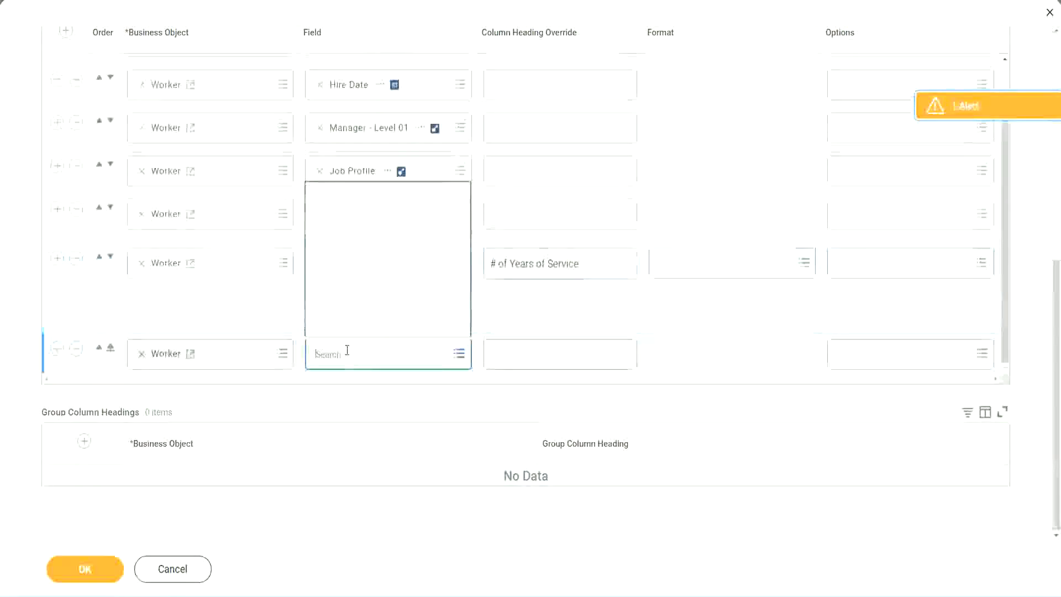
pyautogui.hotkey('ctrl', 'v')
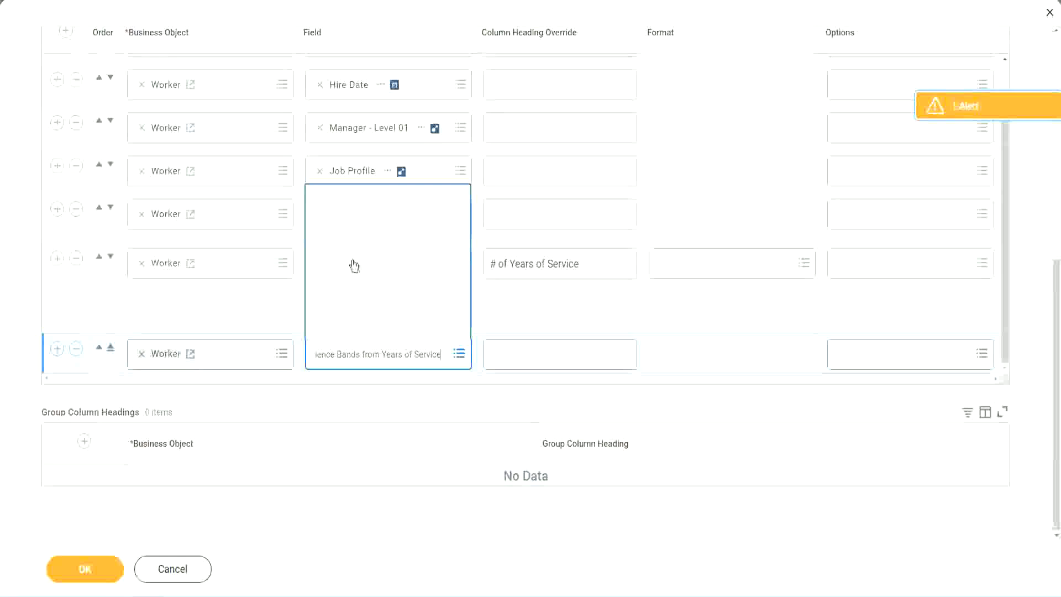
pyautogui.click(540, 318)
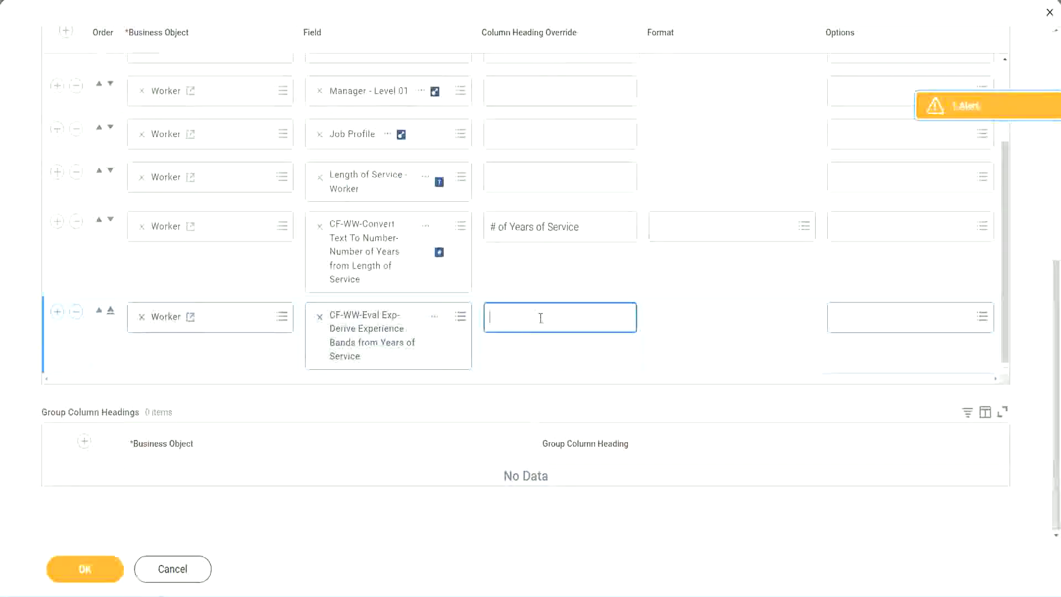
pyautogui.write('Experience')
pyautogui.write(' B')
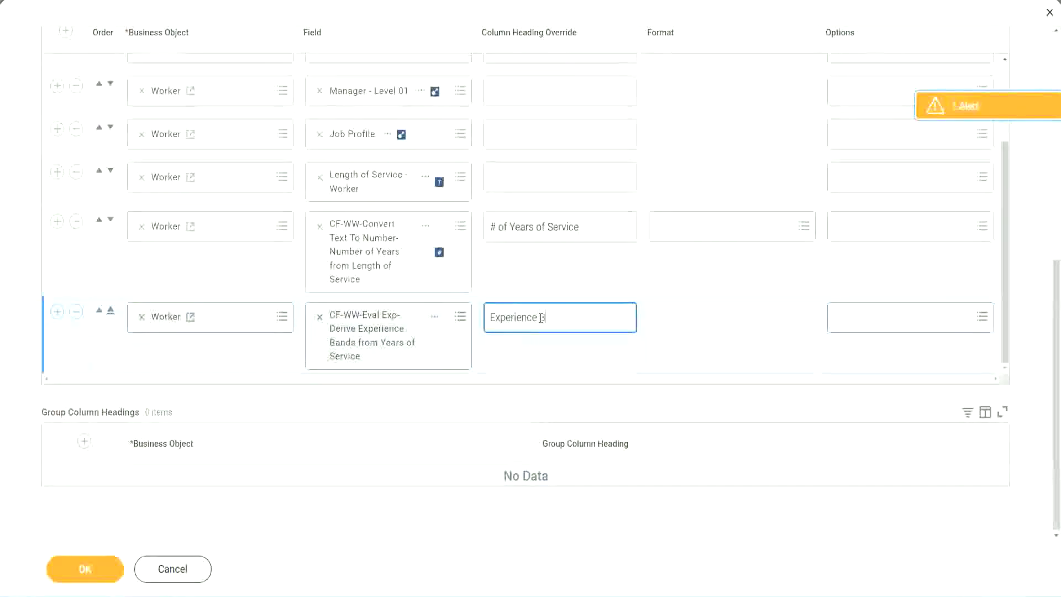
pyautogui.write('ands')
pyautogui.click(90, 570)
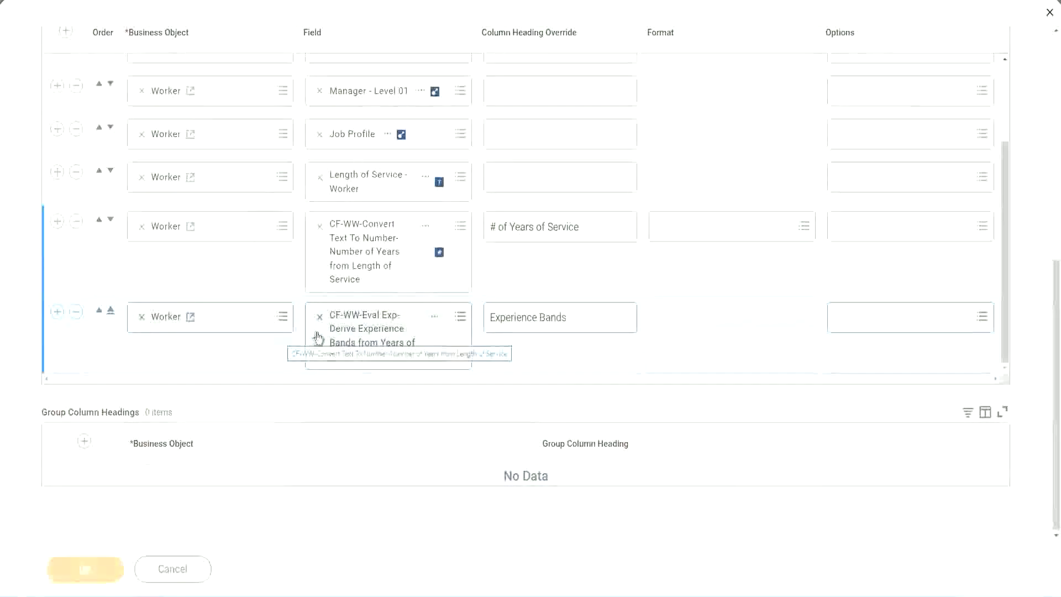
pyautogui.scroll(-3, 330, 374)
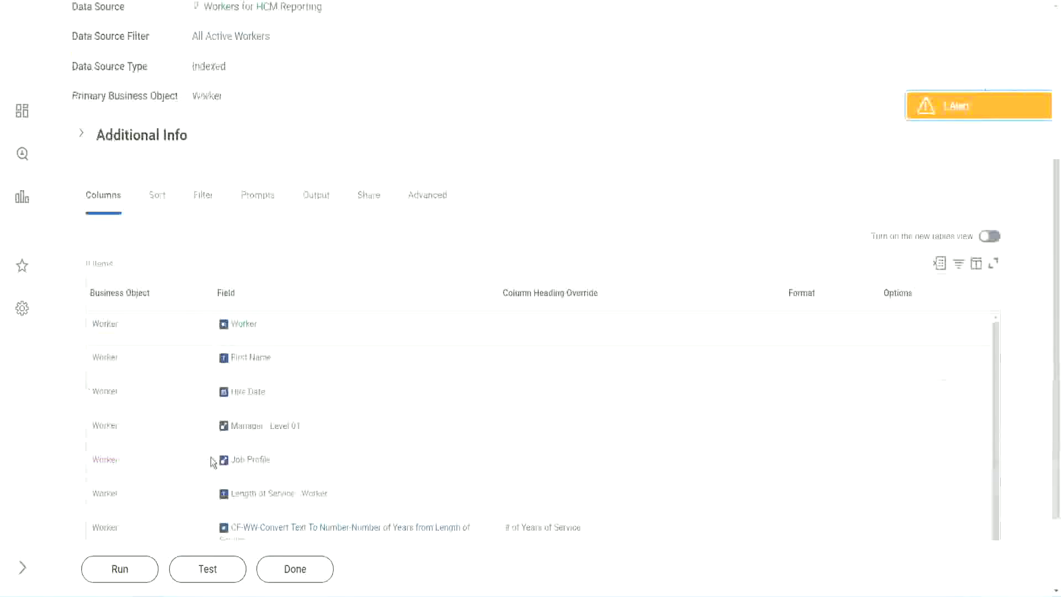
# - Run WW Employee Details with empty prompts to list all 347 workers
pyautogui.click(122, 572)
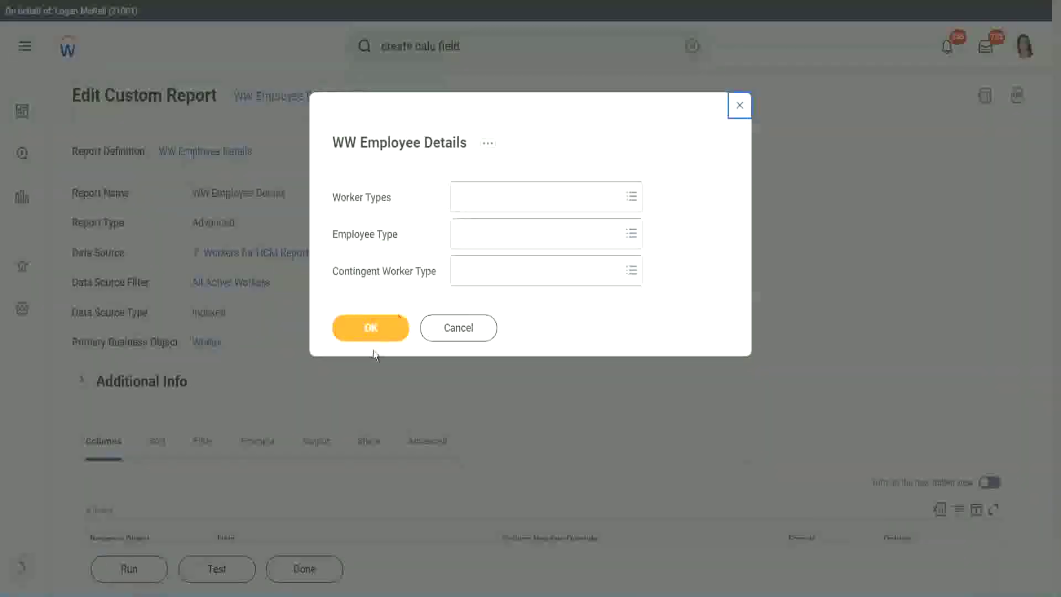
pyautogui.click(371, 328)
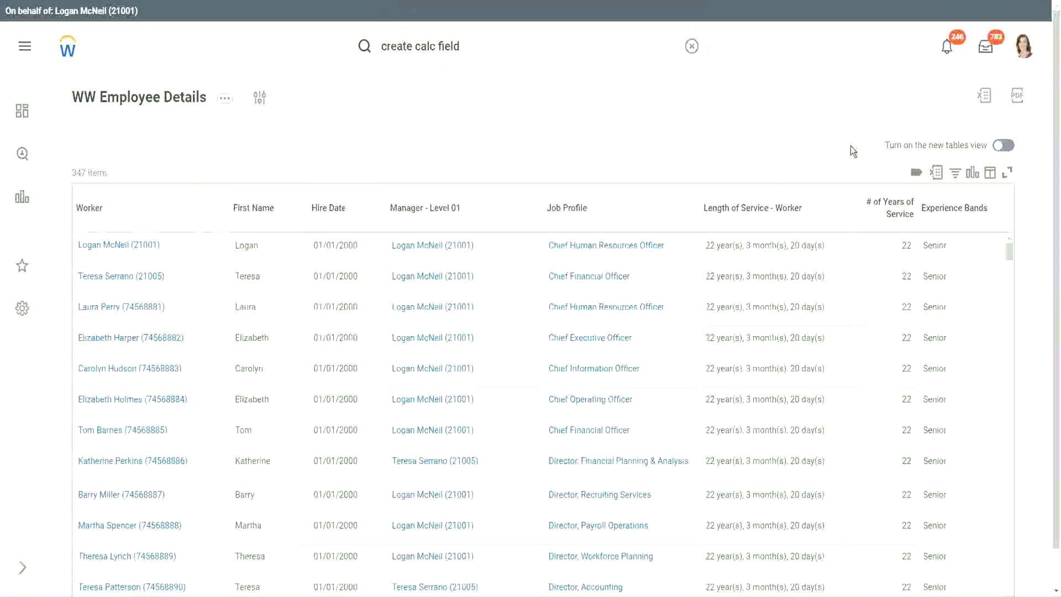
pyautogui.scroll(-2, 863, 158)
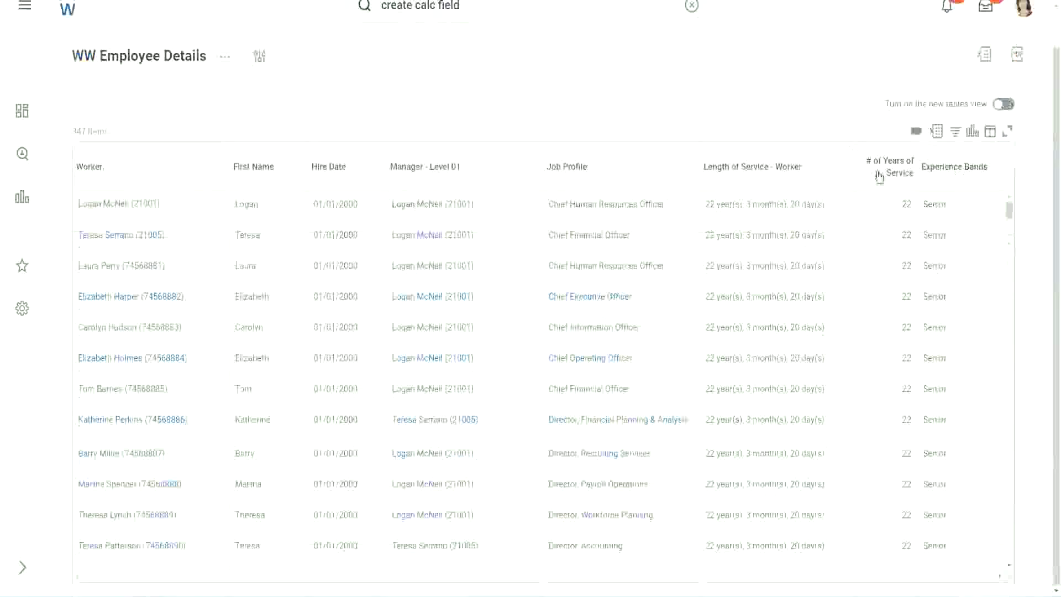
pyautogui.doubleClick(904, 207)
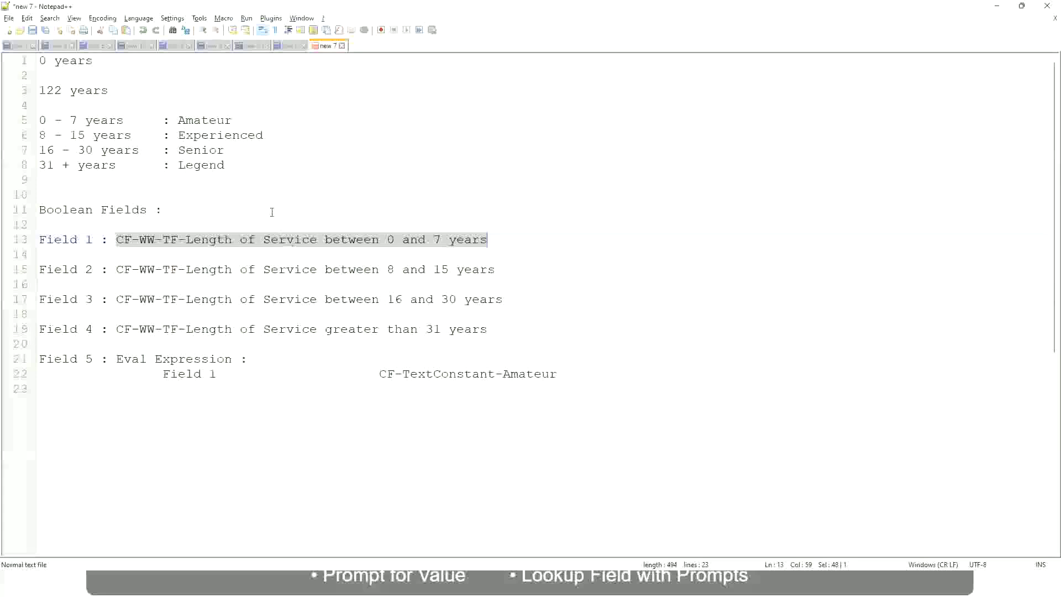
pyautogui.click(180, 150)
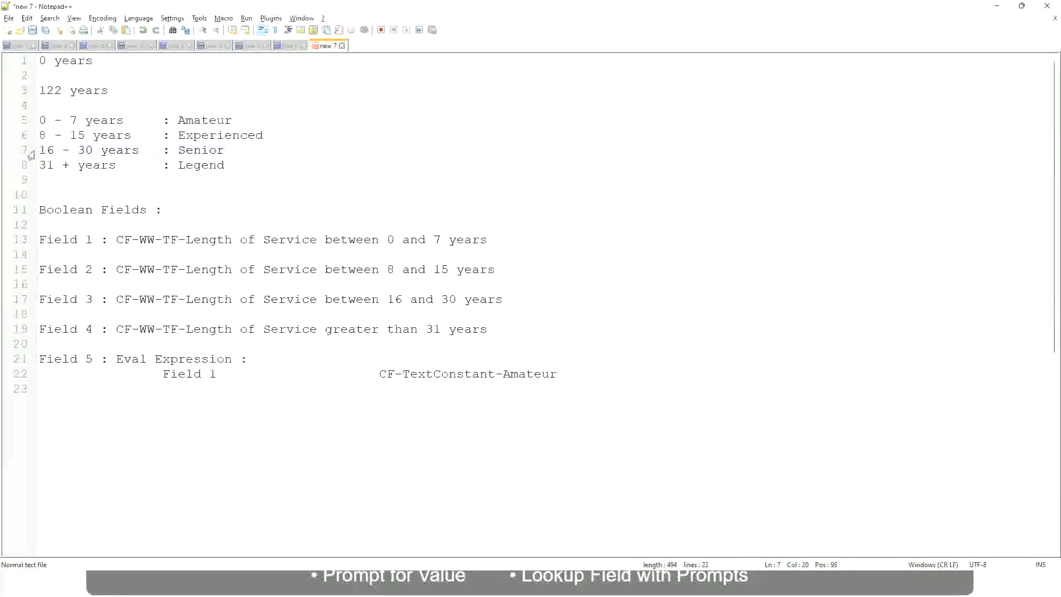
pyautogui.moveTo(37, 152); pyautogui.dragTo(100, 151)
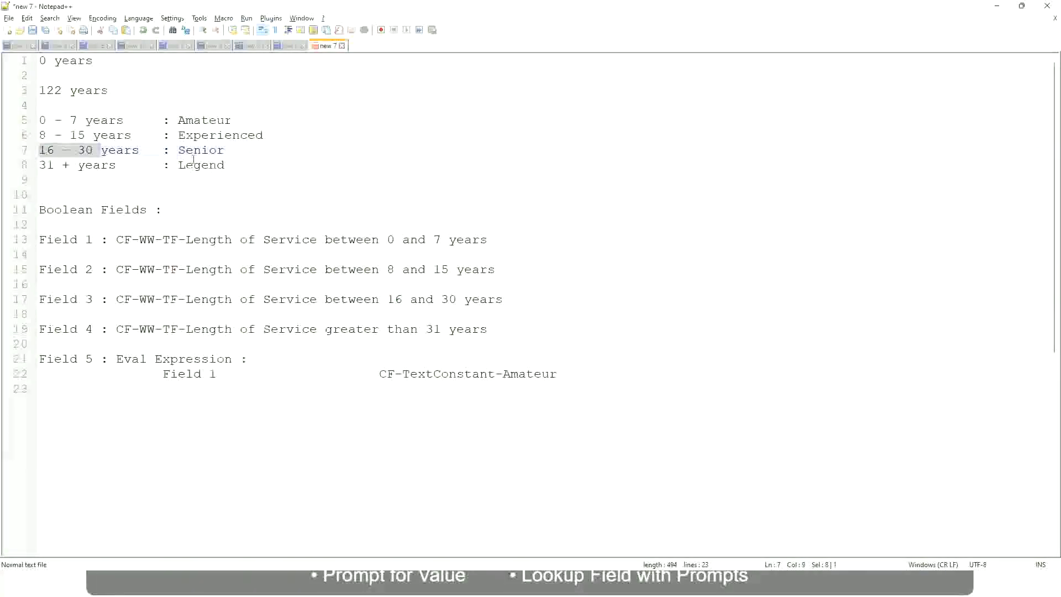
pyautogui.doubleClick(195, 154)
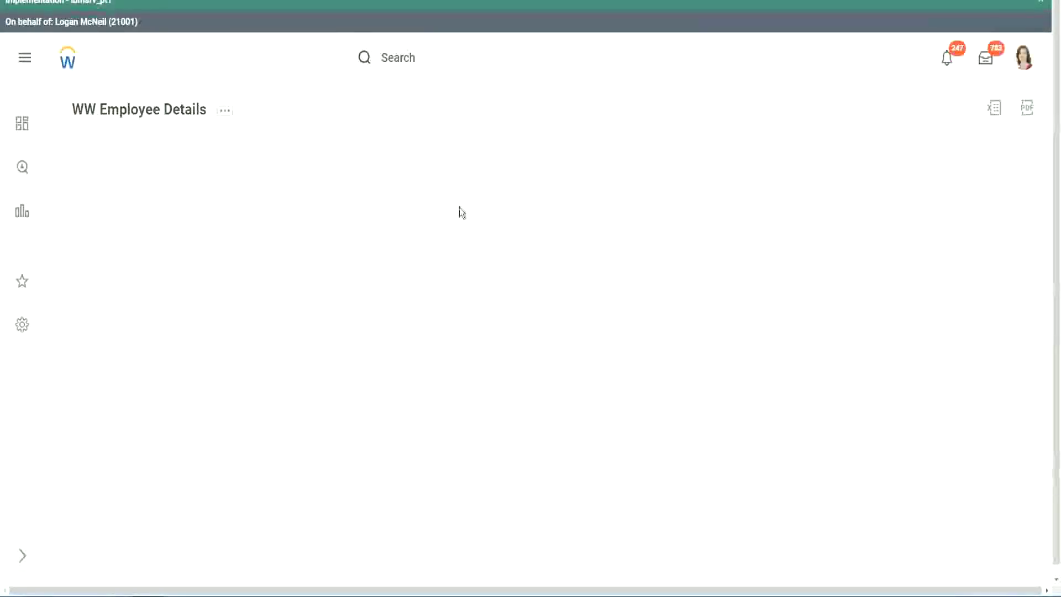
pyautogui.scroll(-2, 855, 337)
pyautogui.scroll(-2, 910, 330)
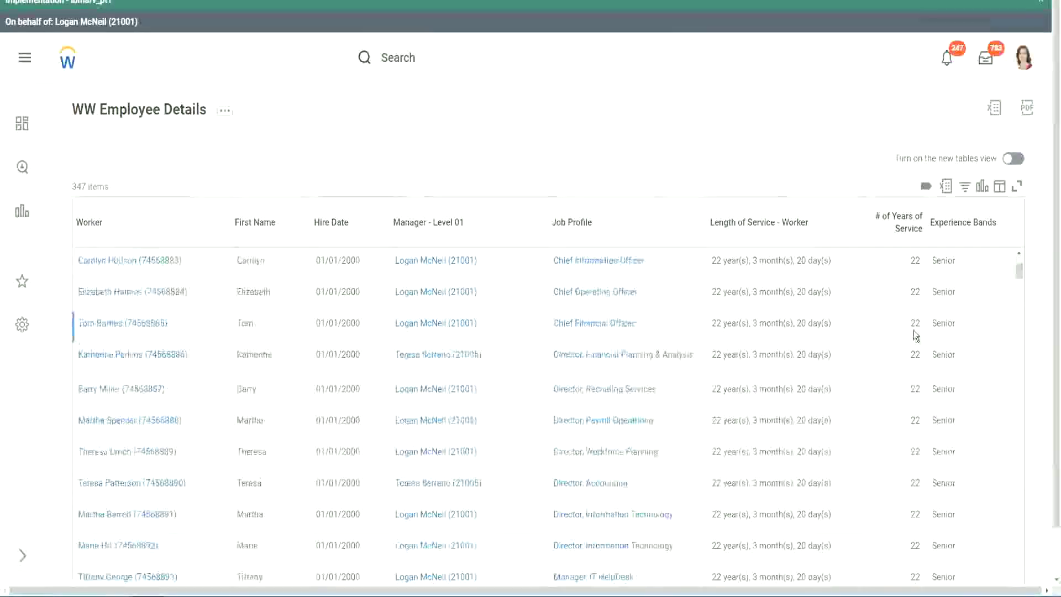
pyautogui.scroll(-1, 917, 332)
pyautogui.scroll(-2, 919, 330)
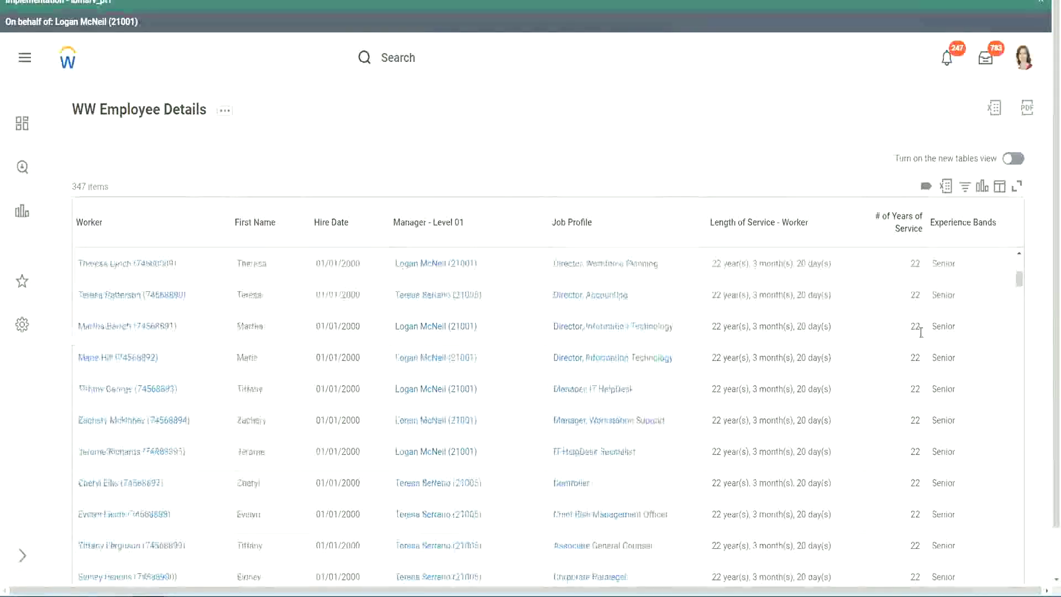
pyautogui.scroll(-2, 921, 340)
pyautogui.scroll(-4, 924, 365)
pyautogui.scroll(-1, 925, 369)
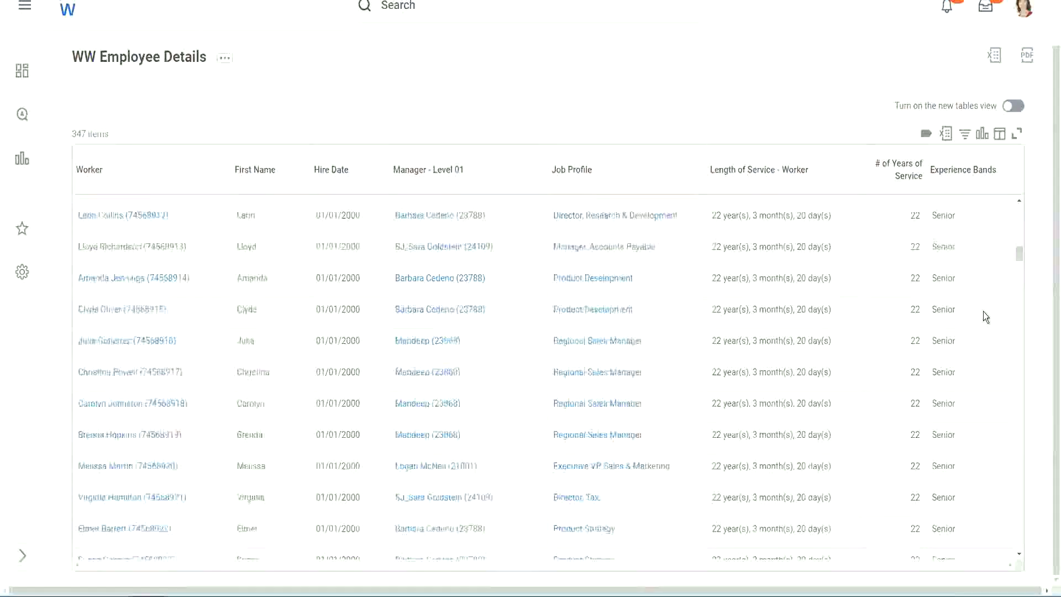
pyautogui.scroll(-3, 983, 311)
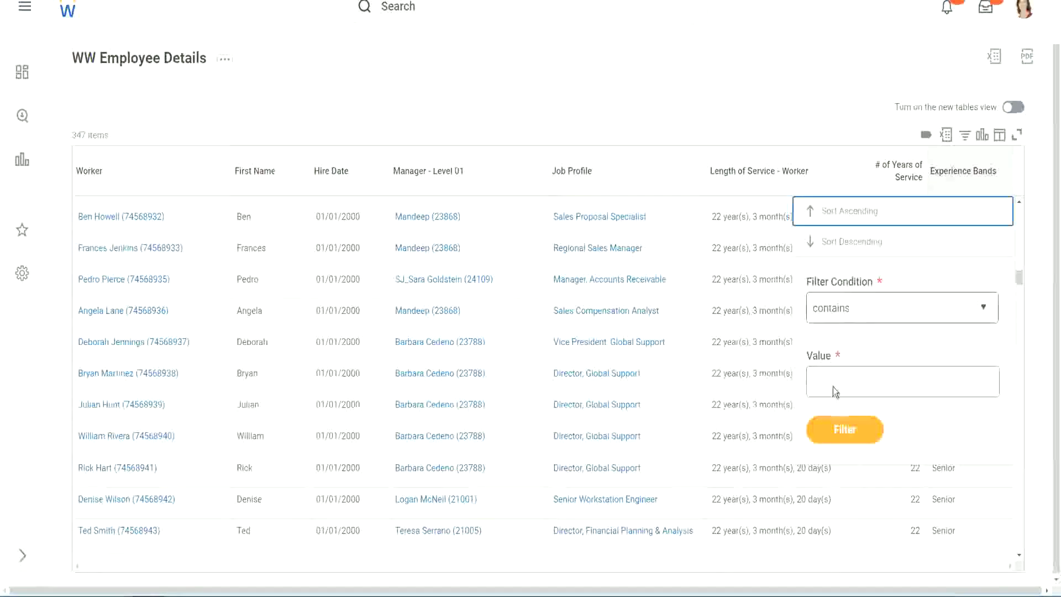
# - Filter Experience Bands to values containing Amateur, which returns 0 of 347 items
pyautogui.click(841, 373)
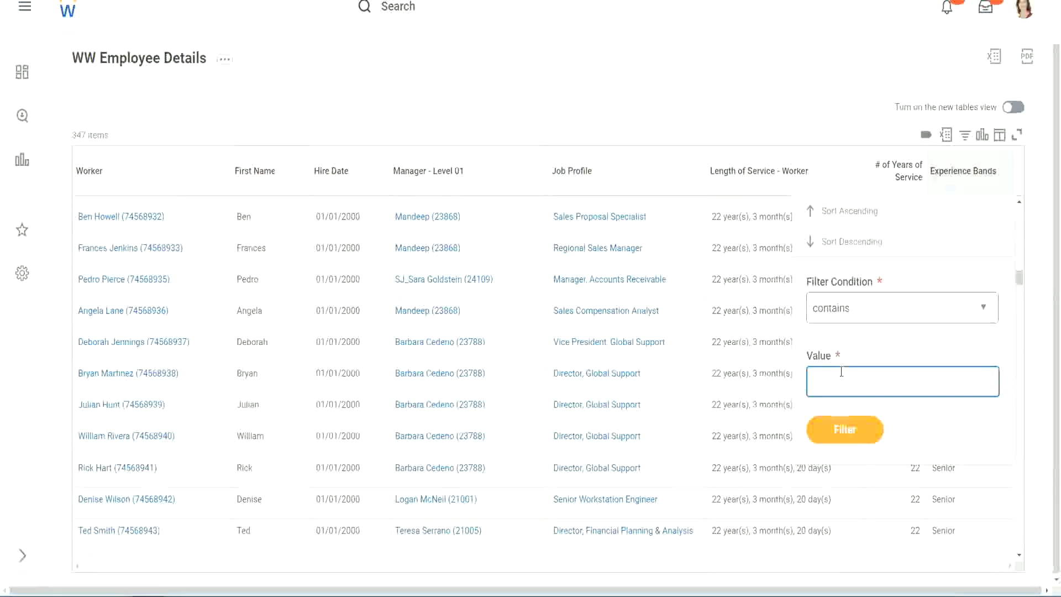
pyautogui.write('Amateu')
pyautogui.write('r')
pyautogui.click(841, 430)
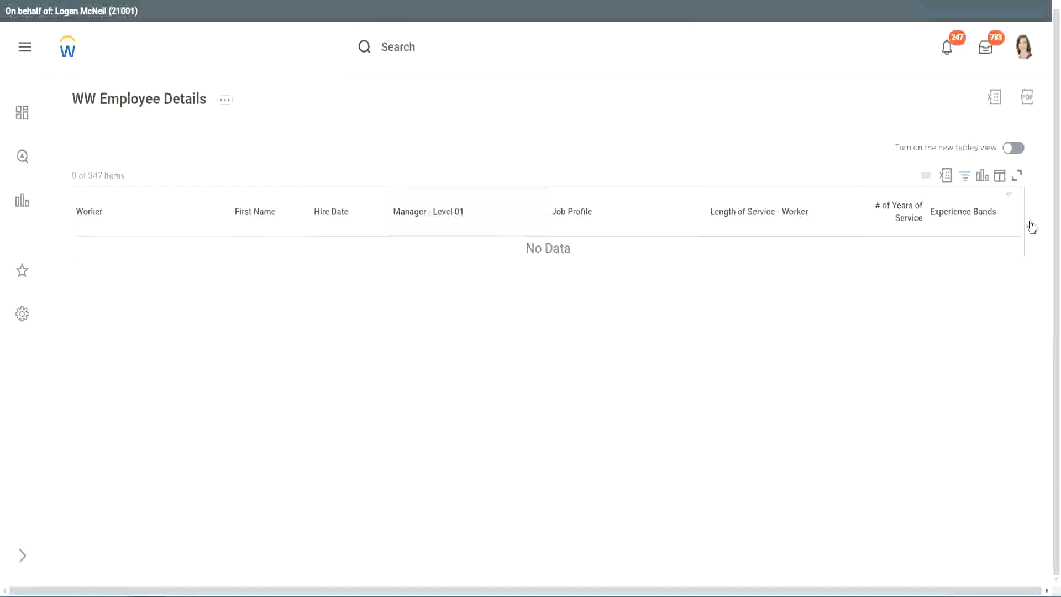
# - Change the Experience Bands filter value from Amateur to Legend, showing 107 of 347 workers
pyautogui.click(960, 214)
pyautogui.click(861, 361)
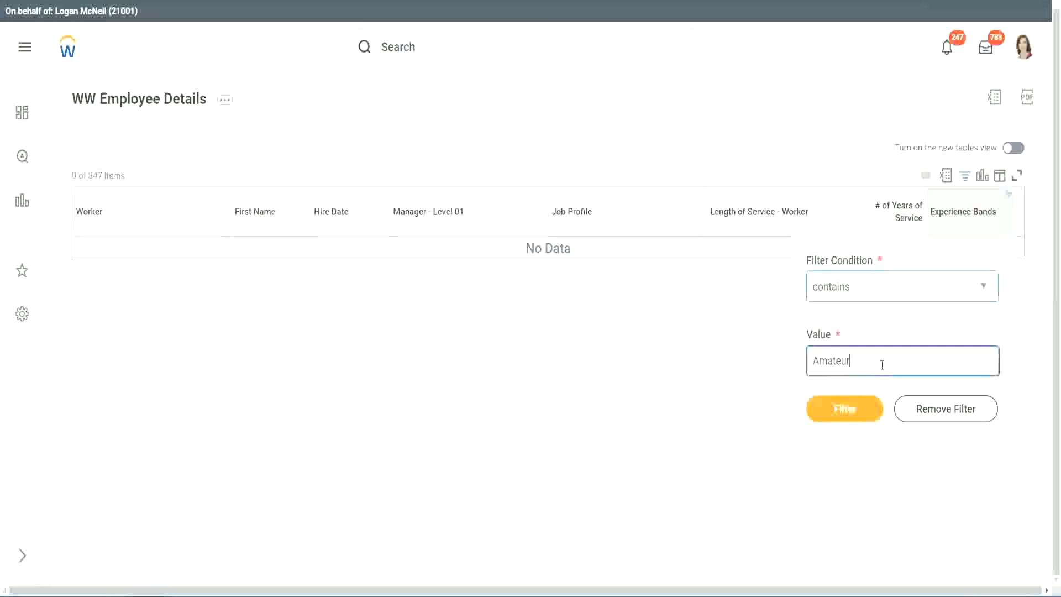
pyautogui.hotkey('ctrl', 'a')
pyautogui.write('Legend')
pyautogui.click(845, 408)
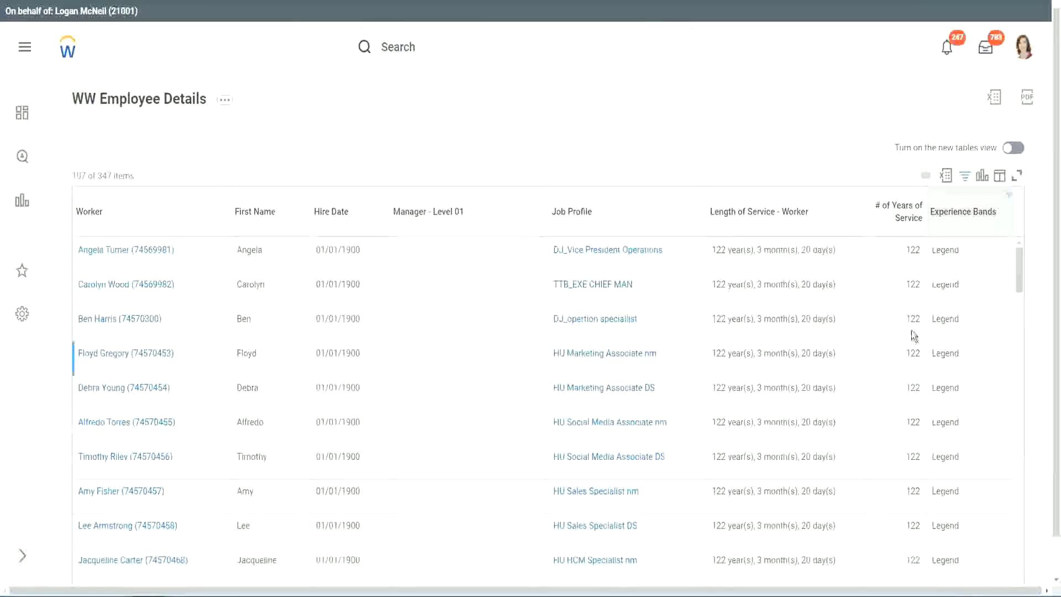
pyautogui.scroll(-5, 911, 330)
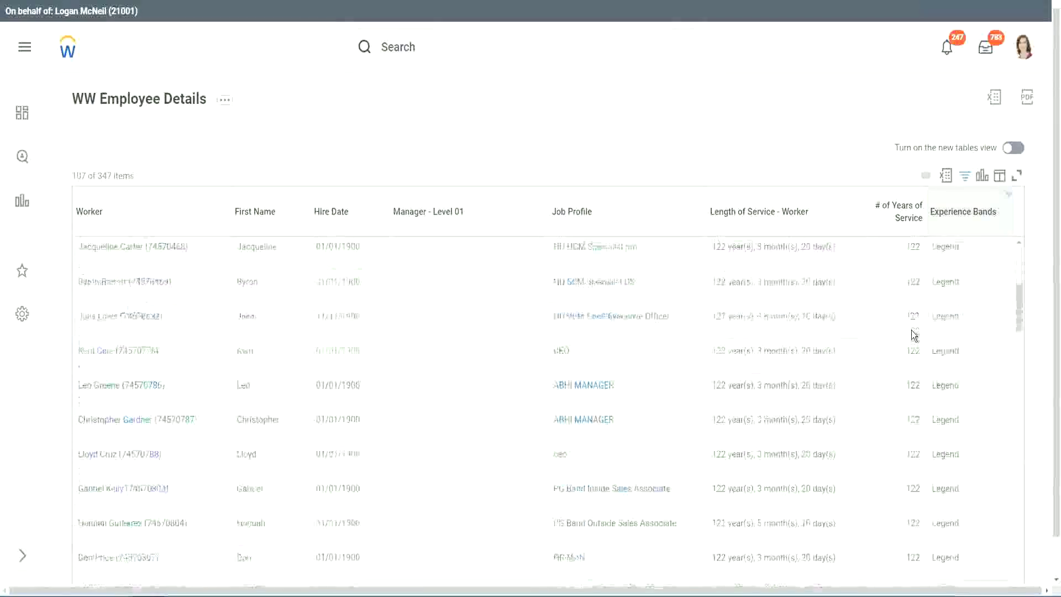
pyautogui.scroll(-5, 911, 330)
pyautogui.scroll(-3, 911, 330)
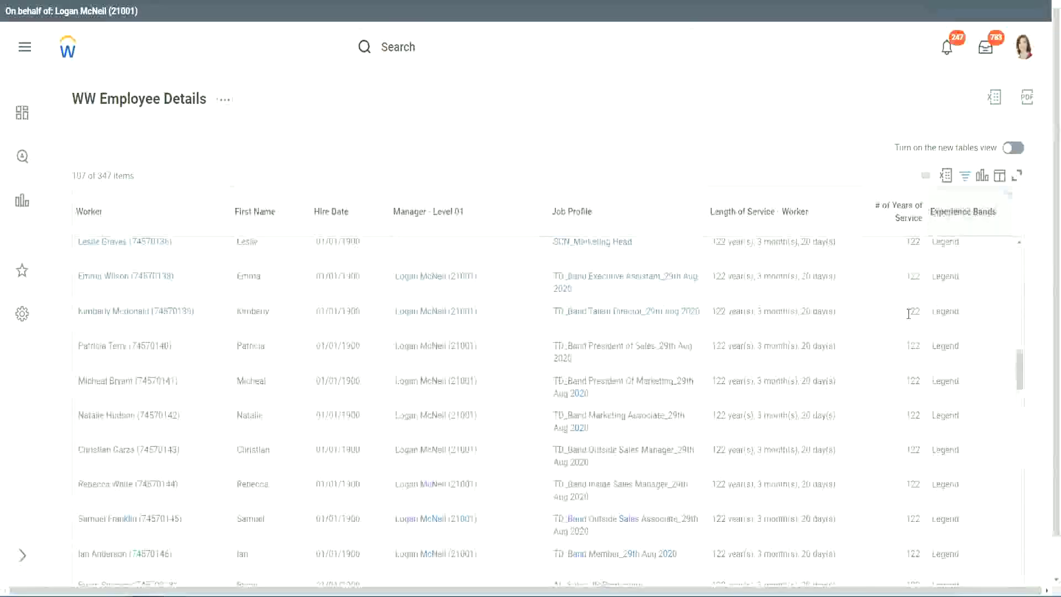
pyautogui.scroll(-2, 908, 314)
pyautogui.scroll(-5, 908, 315)
pyautogui.scroll(-5, 907, 316)
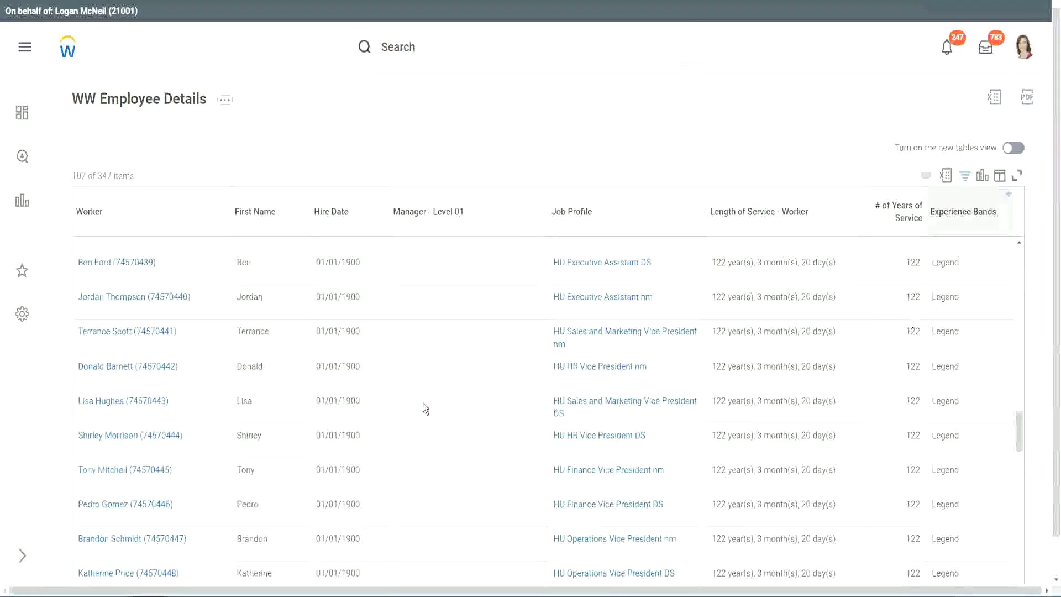
# - Check the Legend workers' service lengths, such as 102 and 122 years
pyautogui.doubleClick(351, 435)
pyautogui.scroll(-5, 902, 412)
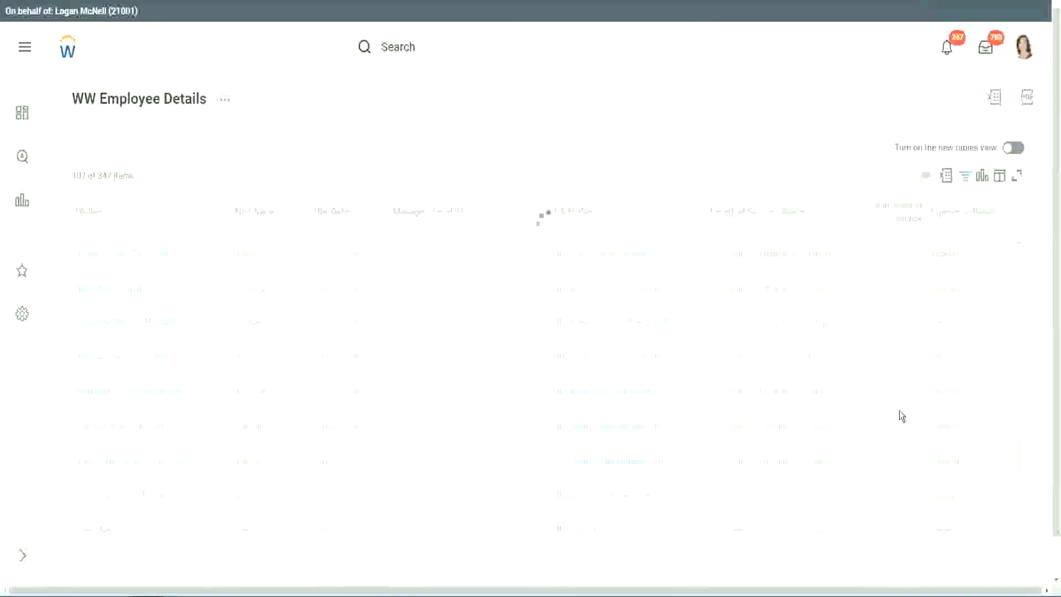
pyautogui.scroll(-3, 902, 416)
pyautogui.scroll(-3, 901, 416)
pyautogui.scroll(-5, 902, 416)
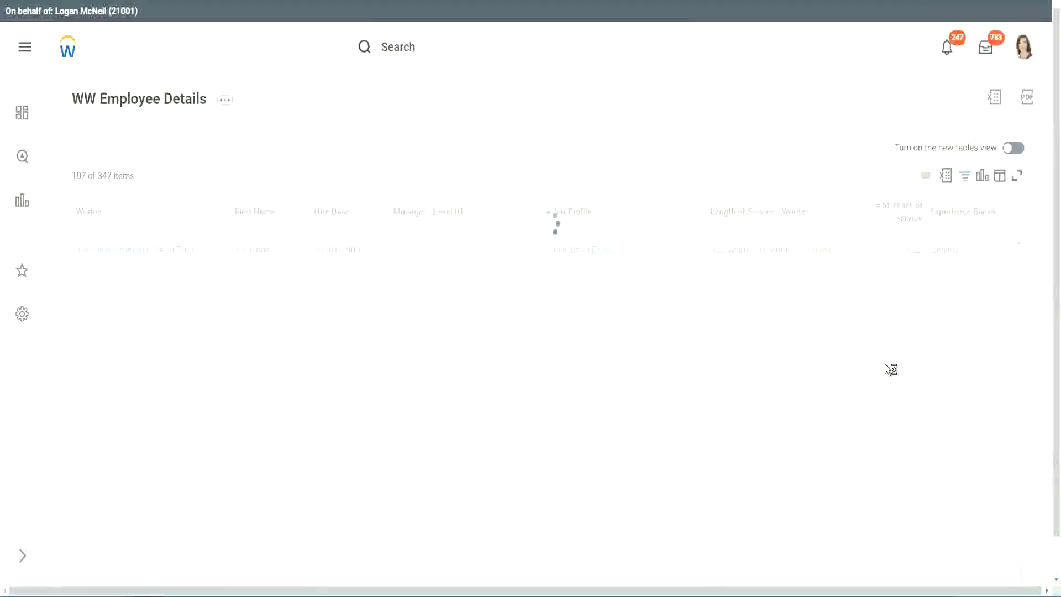
pyautogui.scroll(-1, 885, 369)
pyautogui.scroll(-3, 885, 369)
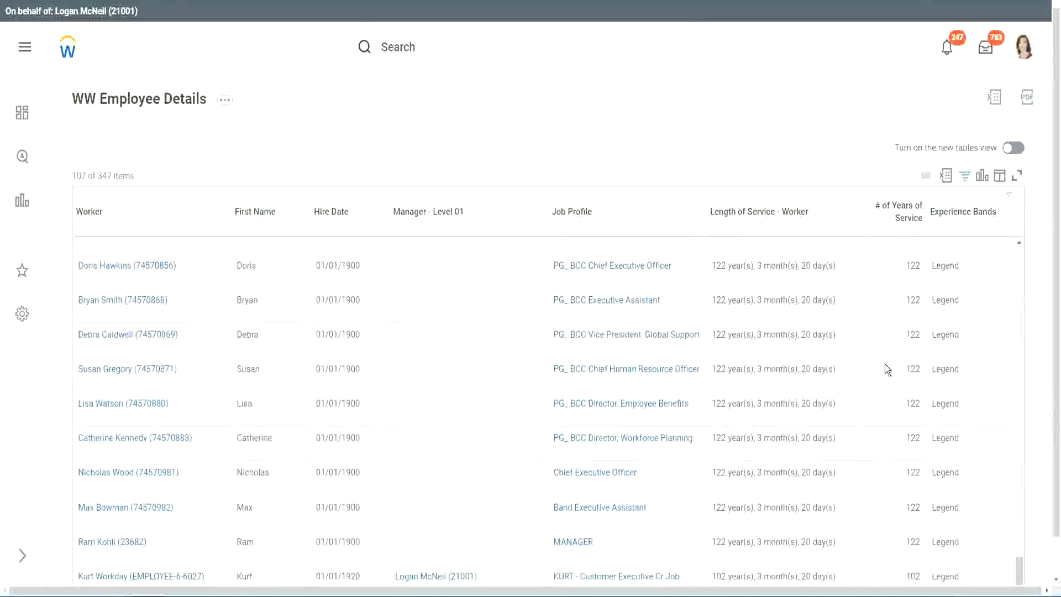
pyautogui.click(899, 555)
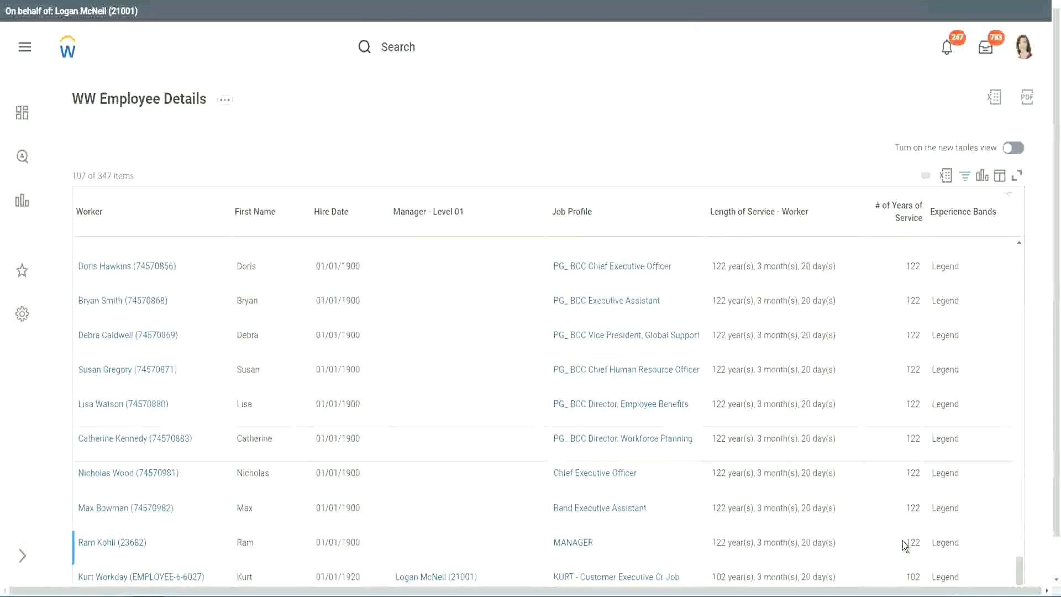
pyautogui.click(912, 576)
pyautogui.doubleClick(912, 576)
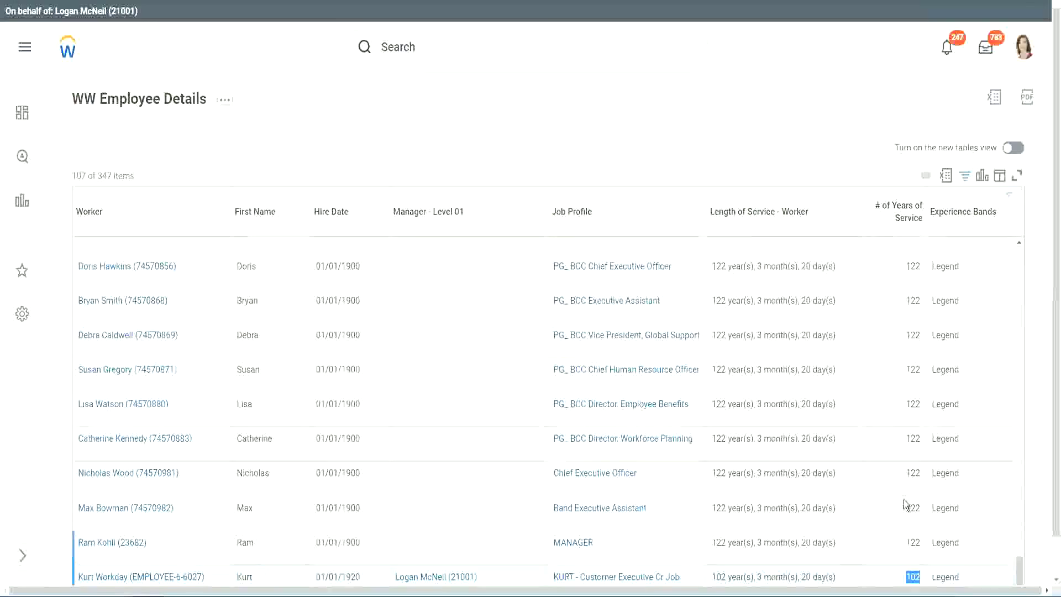
pyautogui.doubleClick(914, 472)
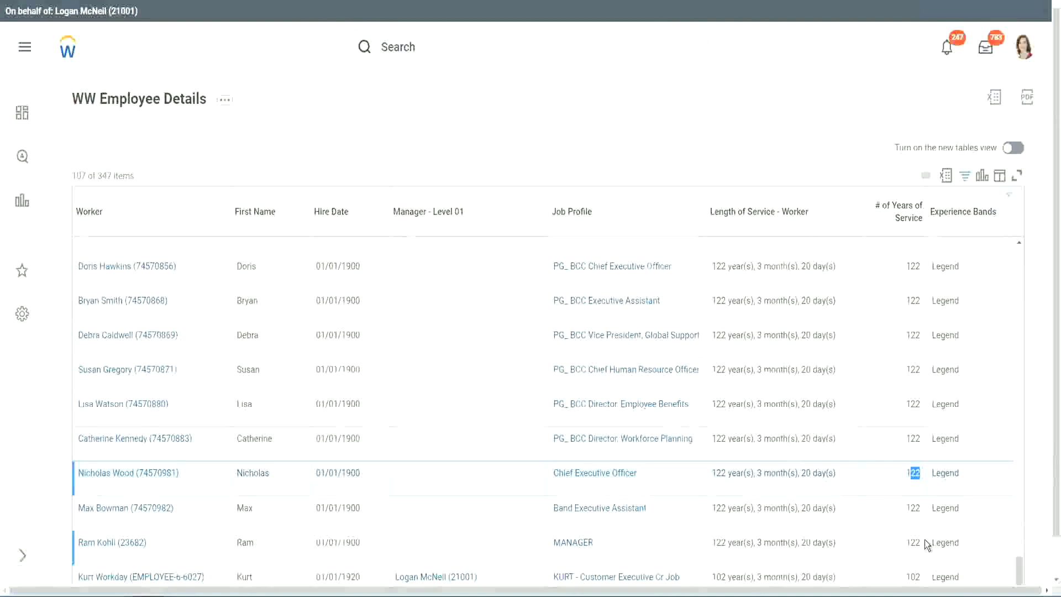
pyautogui.click(892, 441)
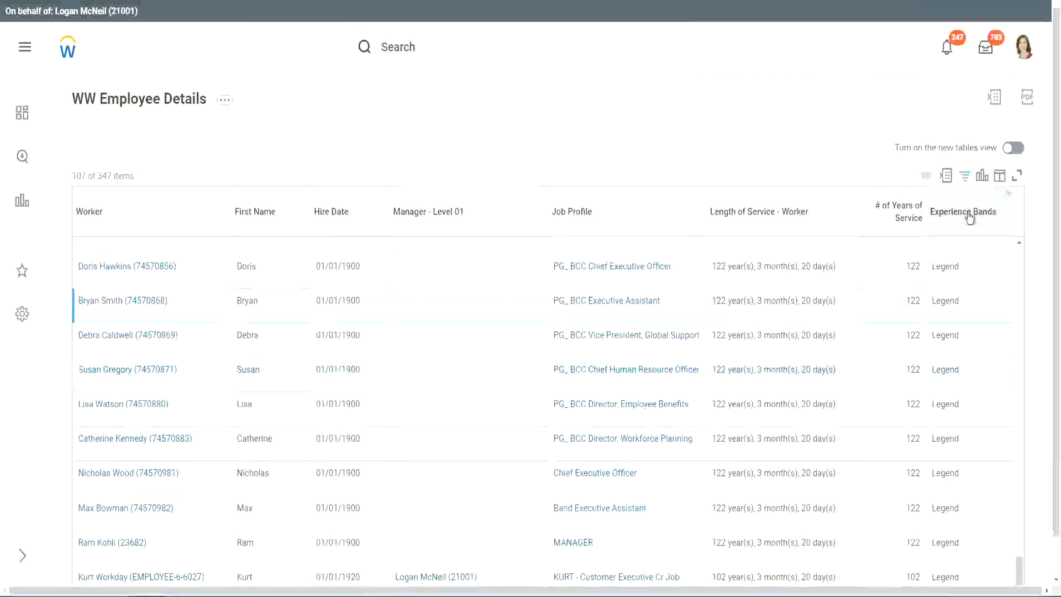
# - Filter to the Experienced band and find its 8-15 years range in the notes
pyautogui.click(865, 425)
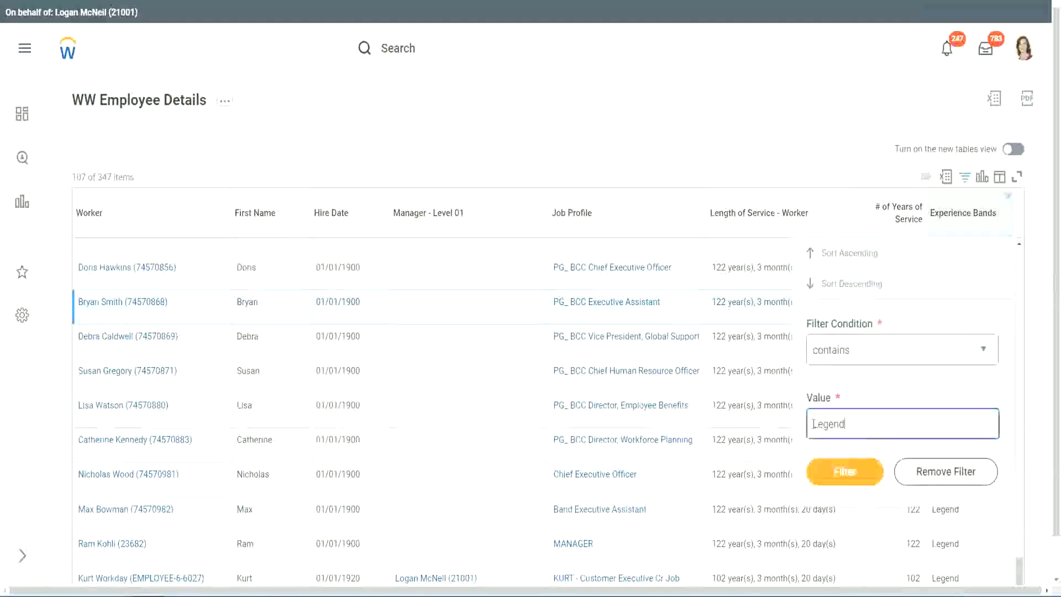
pyautogui.doubleClick(837, 412)
pyautogui.write('Exper')
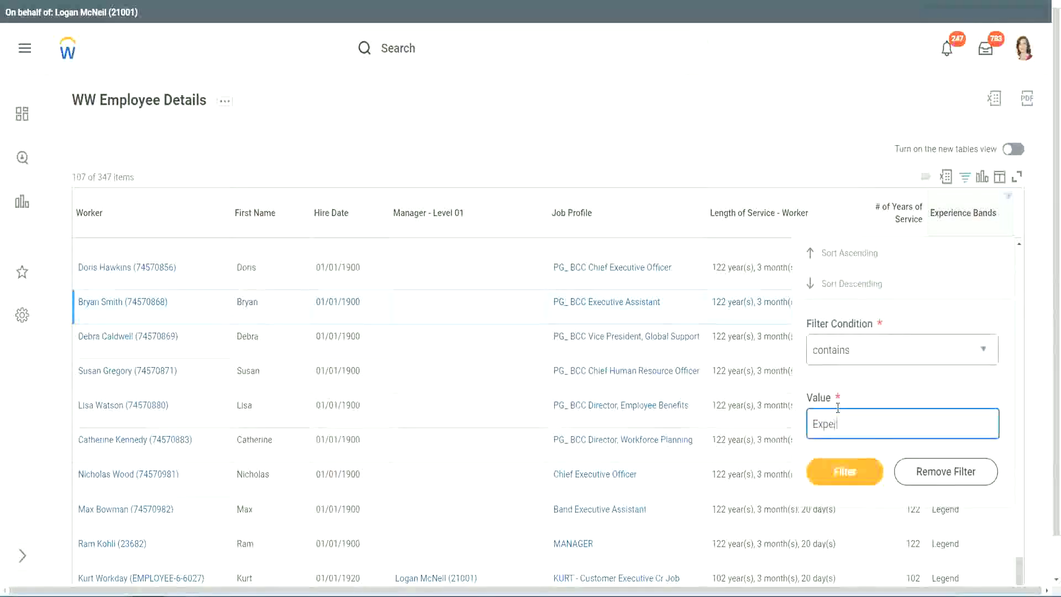
pyautogui.write('ienced')
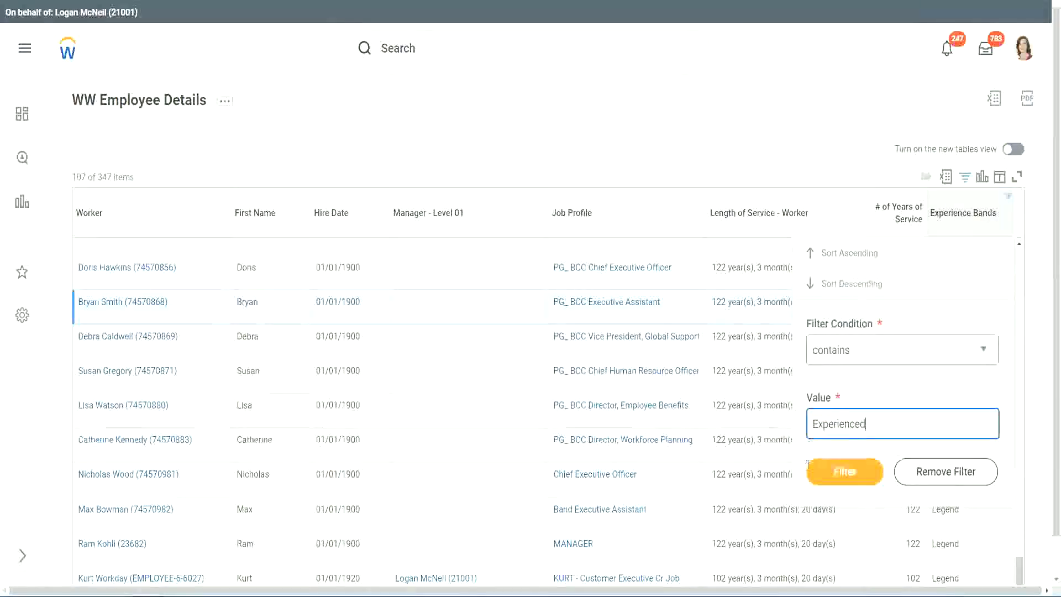
pyautogui.click(851, 473)
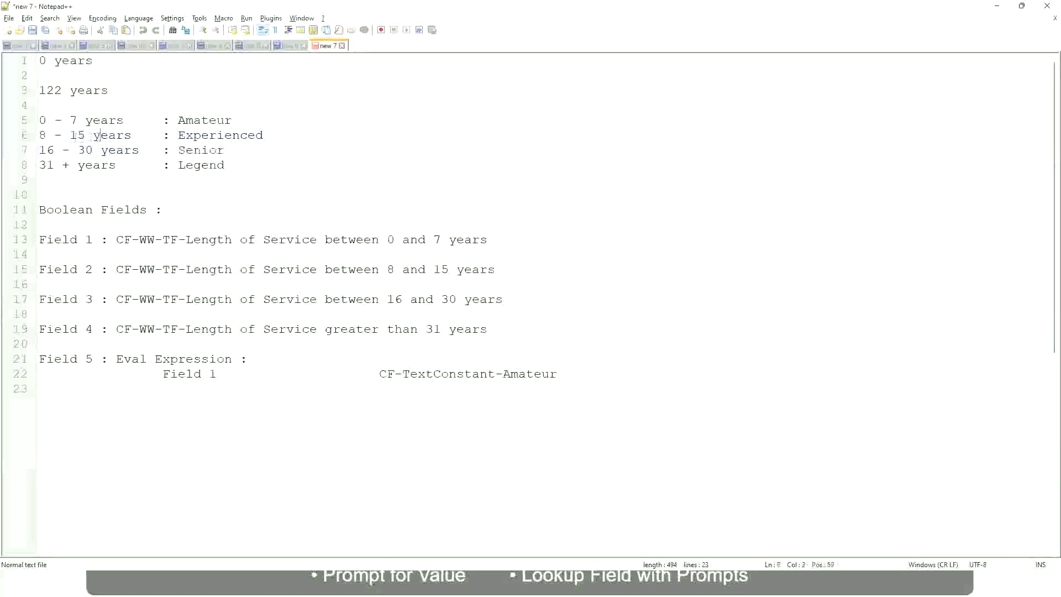
pyautogui.moveTo(50, 135); pyautogui.dragTo(80, 135)
pyautogui.click(124, 135)
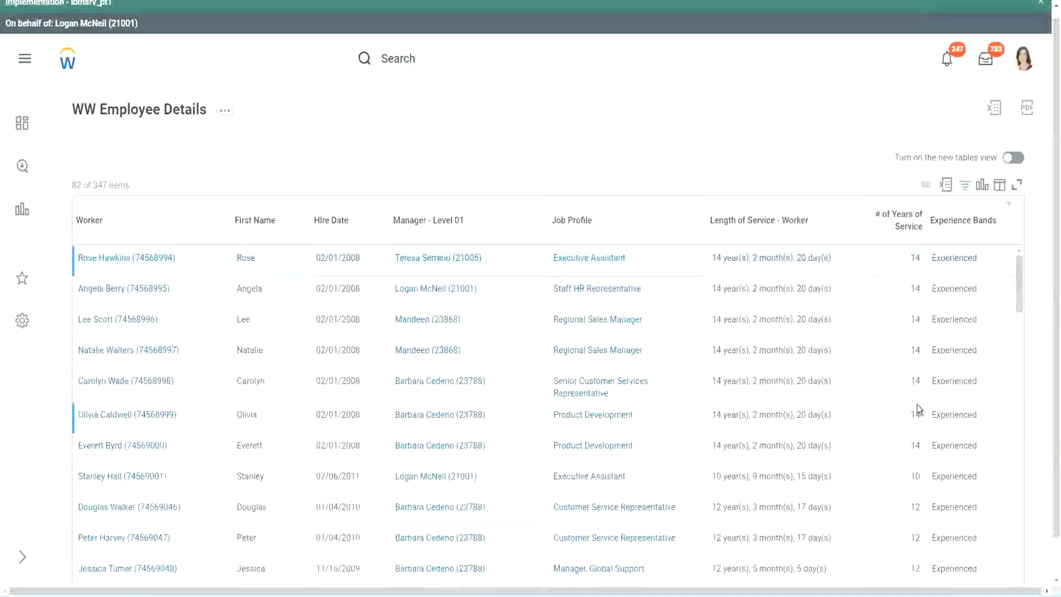
pyautogui.scroll(-3, 917, 404)
pyautogui.moveTo(908, 292); pyautogui.dragTo(928, 301)
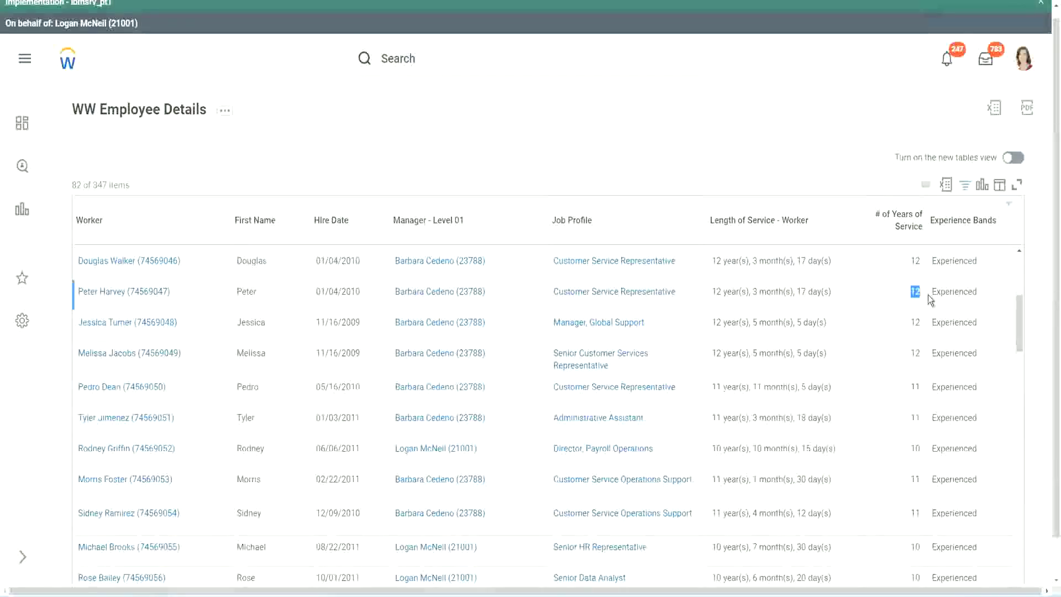
pyautogui.doubleClick(953, 292)
pyautogui.scroll(-2, 918, 381)
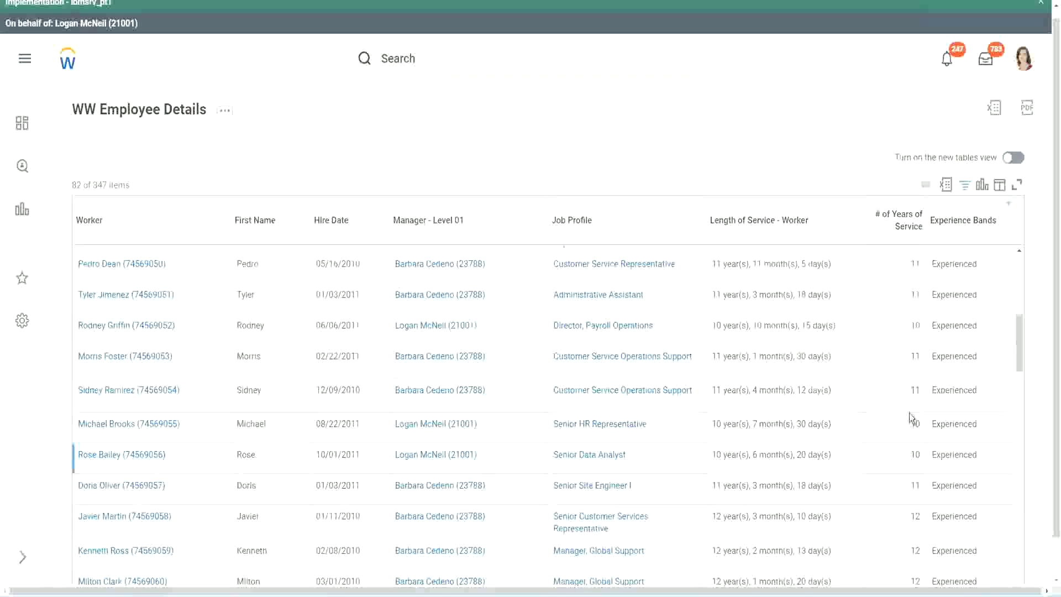
pyautogui.moveTo(914, 396); pyautogui.dragTo(917, 356)
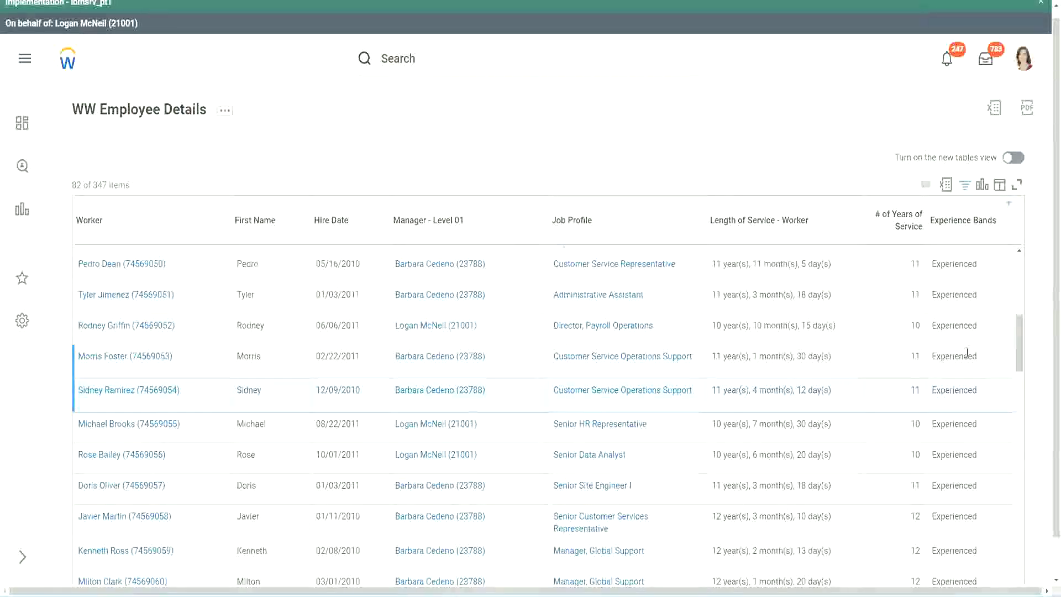
pyautogui.keyDown('ctrl'); pyautogui.click(953, 389); pyautogui.keyUp('ctrl')
pyautogui.keyDown('ctrl'); pyautogui.click(941, 452); pyautogui.keyUp('ctrl')
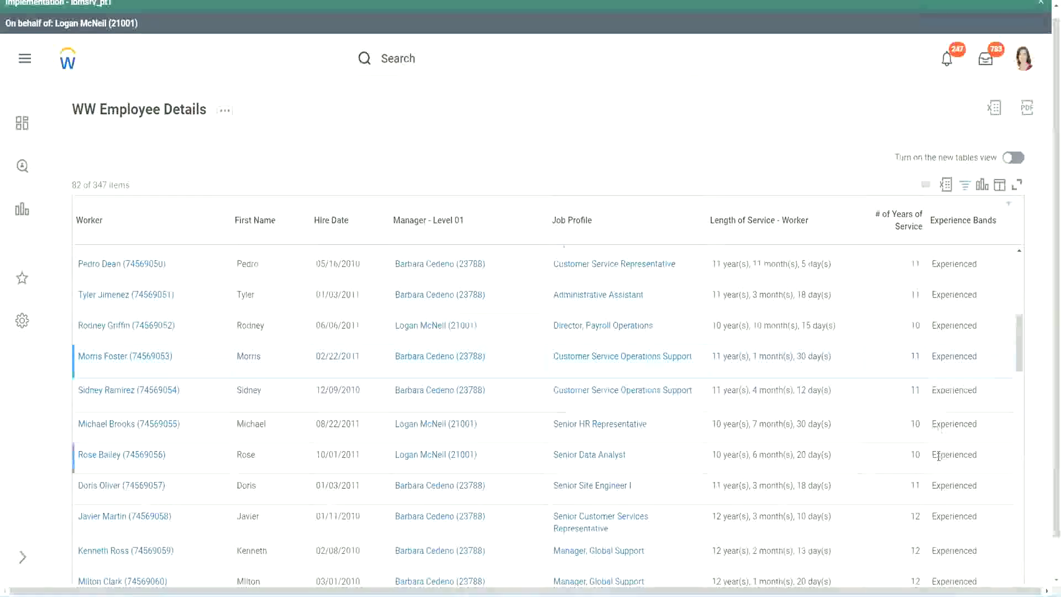
pyautogui.scroll(-3, 937, 454)
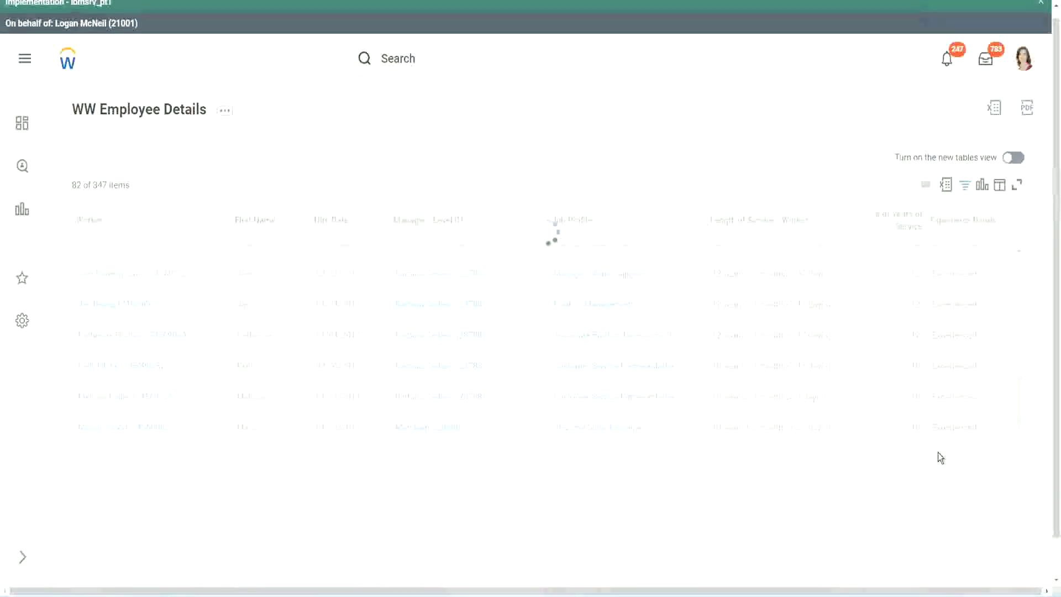